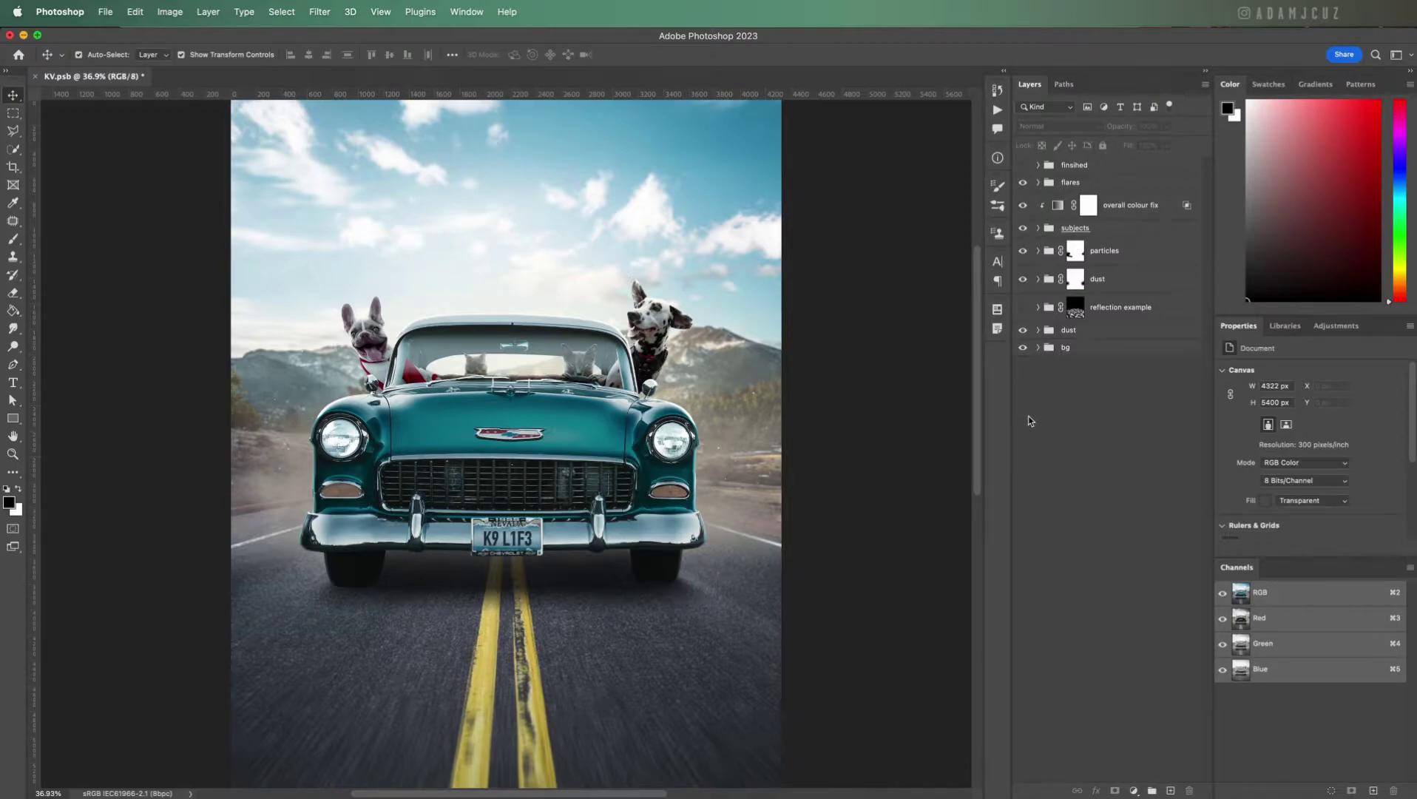
Step: Show the 'reflection example' group so a mirrored car appears on the road
click(1023, 309)
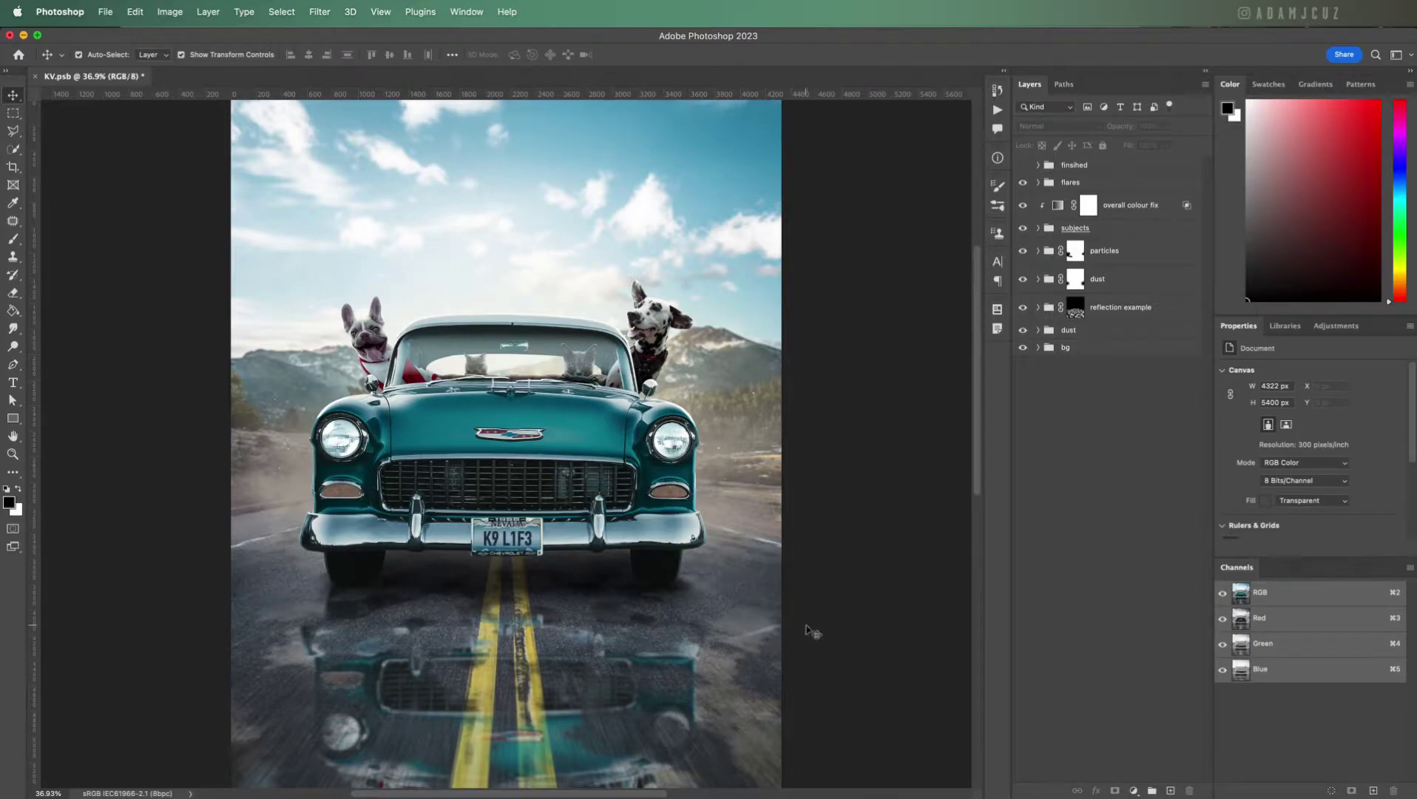
Step: Select the example reflection's mask, look at Filter > Render without applying, and enable the 'finished' grade
click(1077, 311)
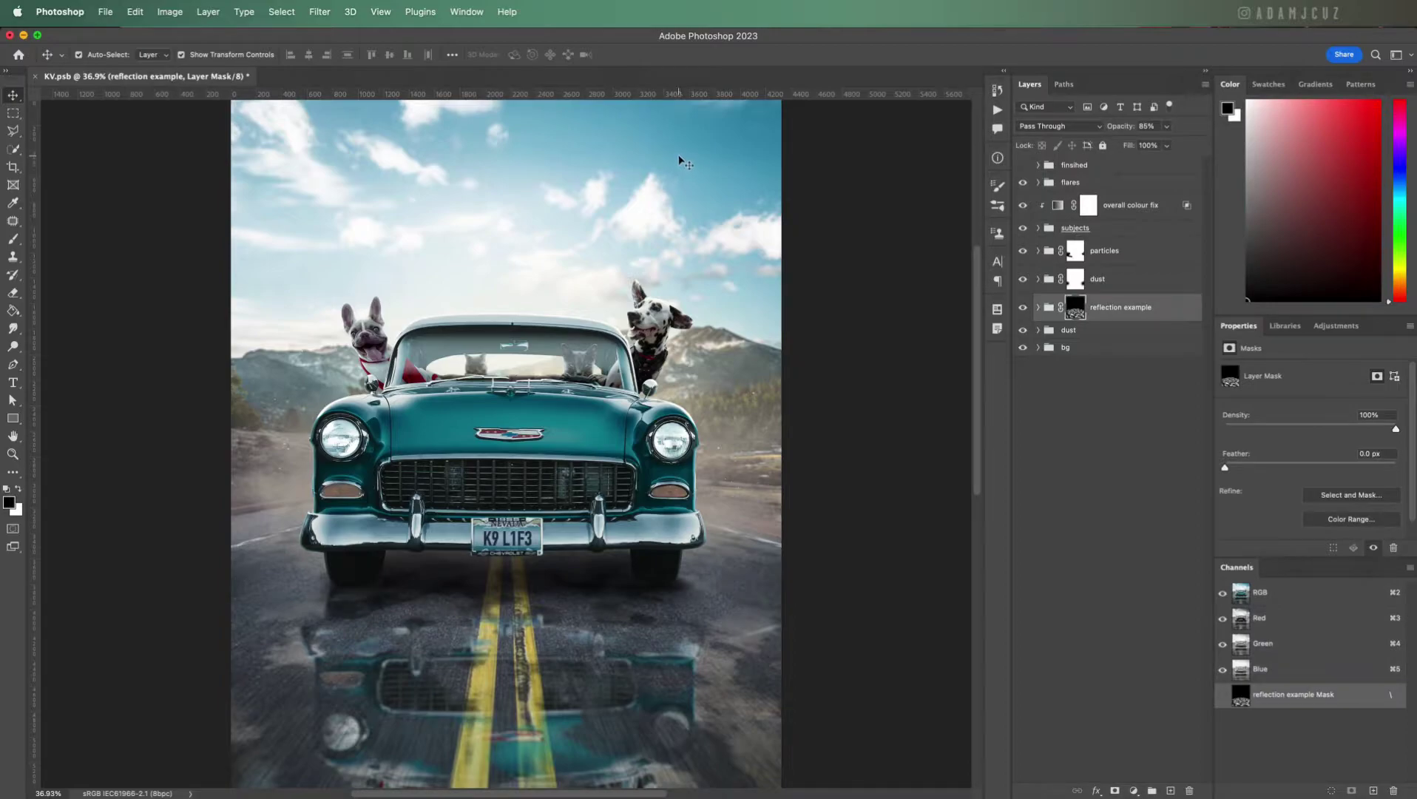
click(323, 16)
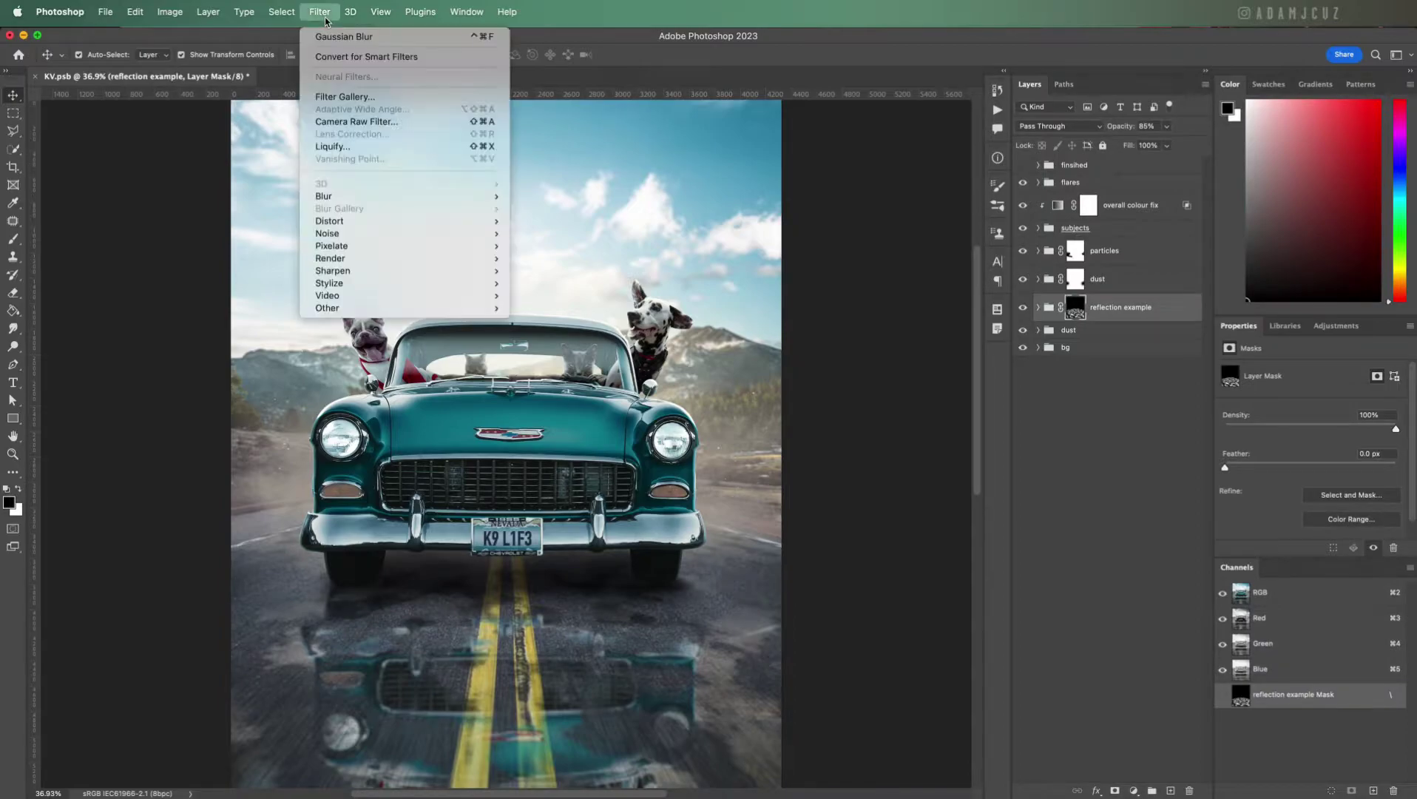
mouse_move(377, 261)
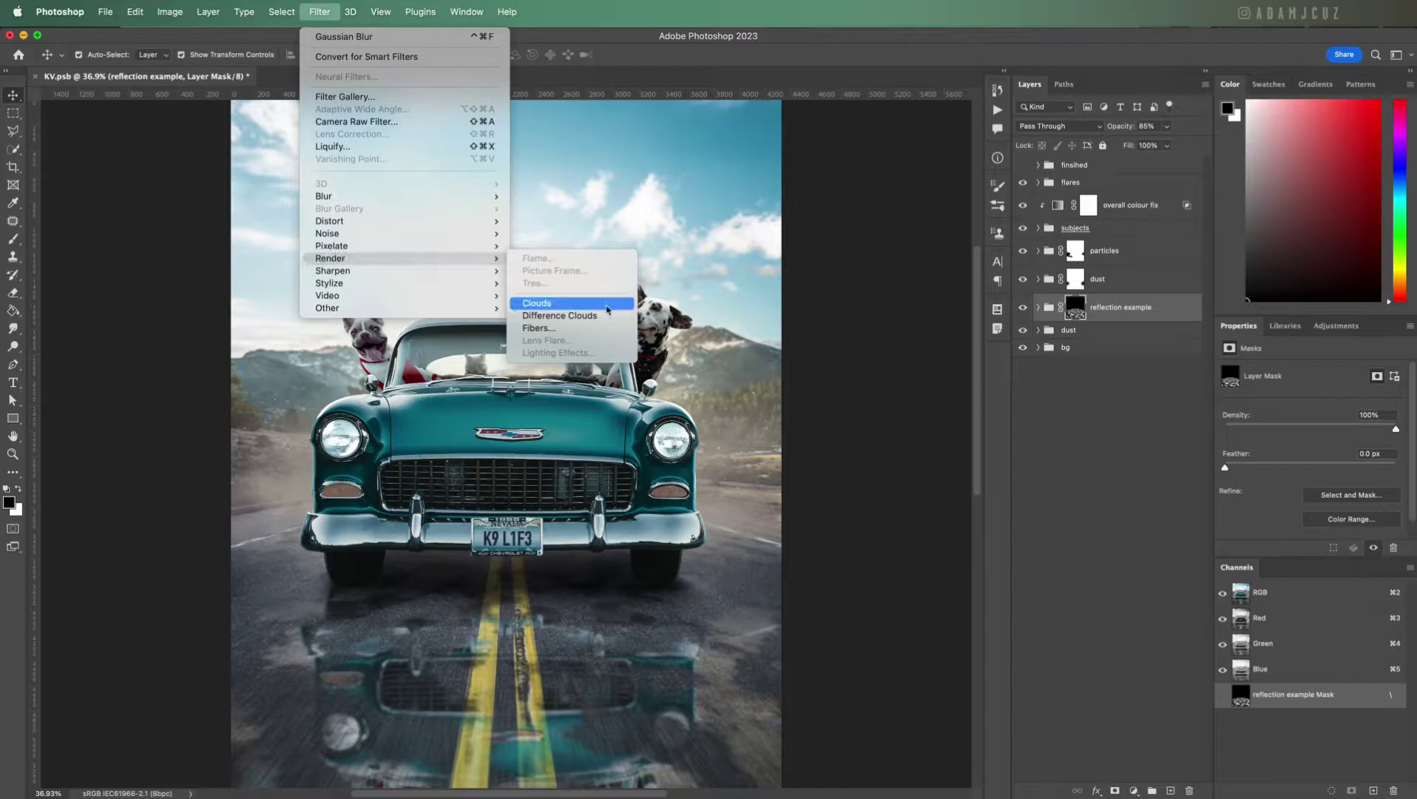
click(1093, 366)
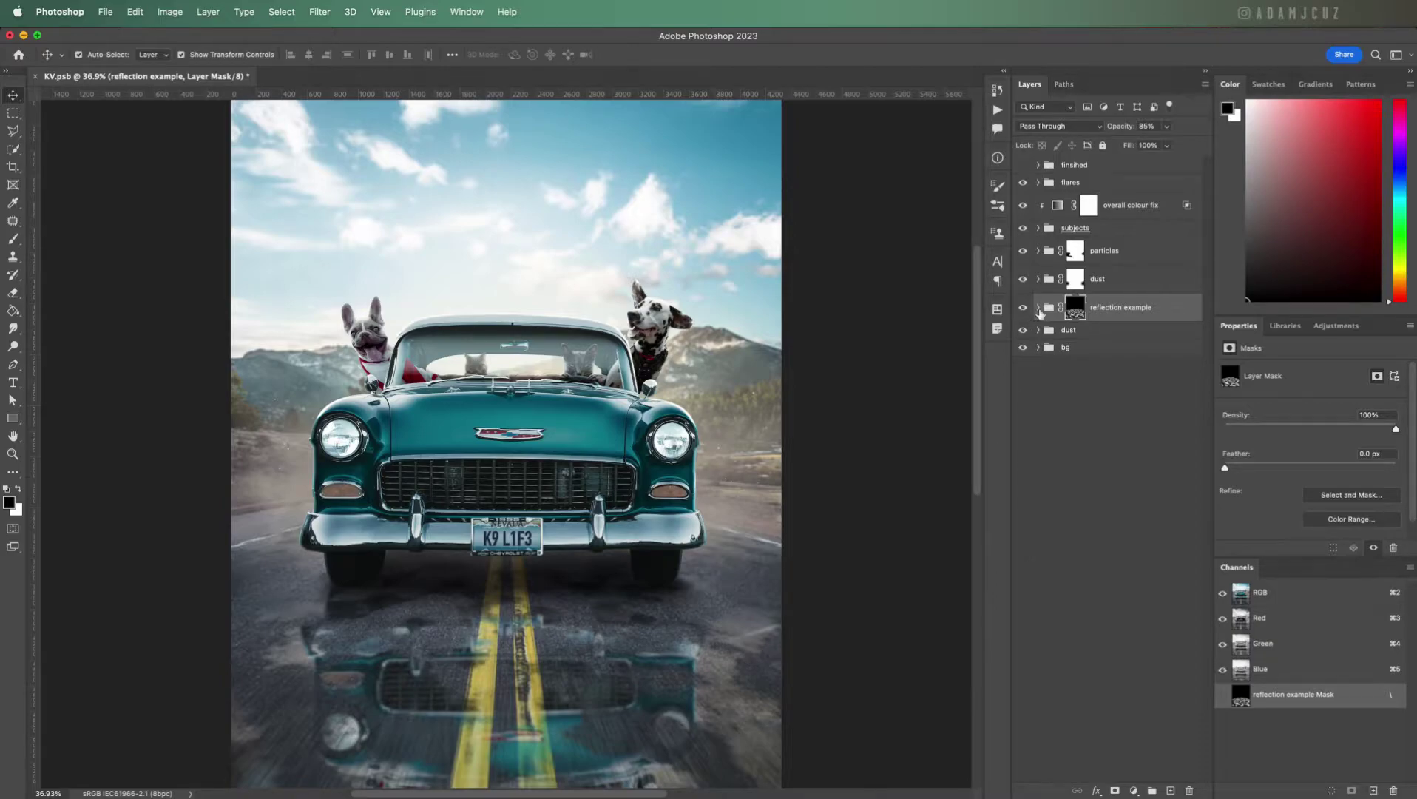
click(1022, 165)
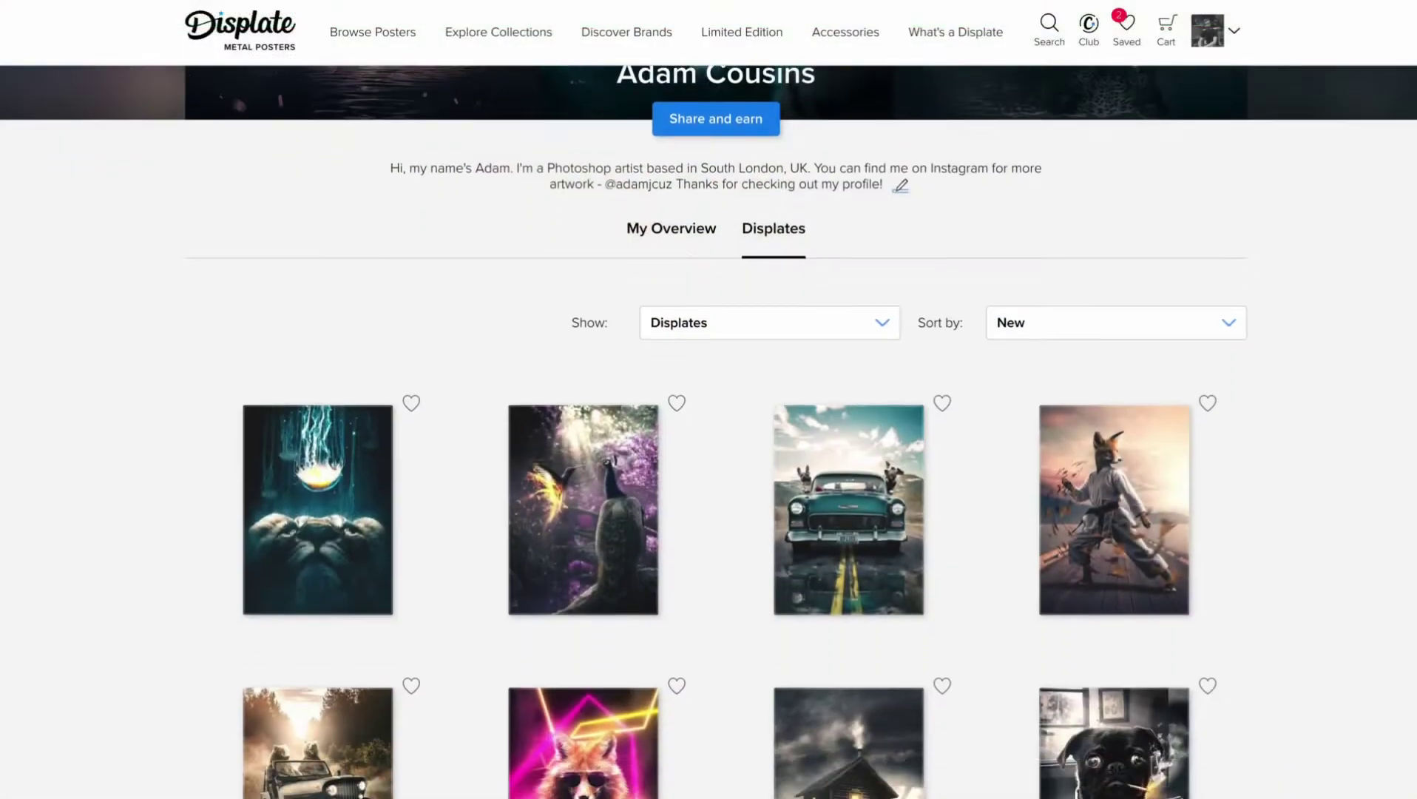
Step: Scroll down through the Displate profile's poster grid
scroll(708, 431, down, 5)
scroll(708, 431, down, 5)
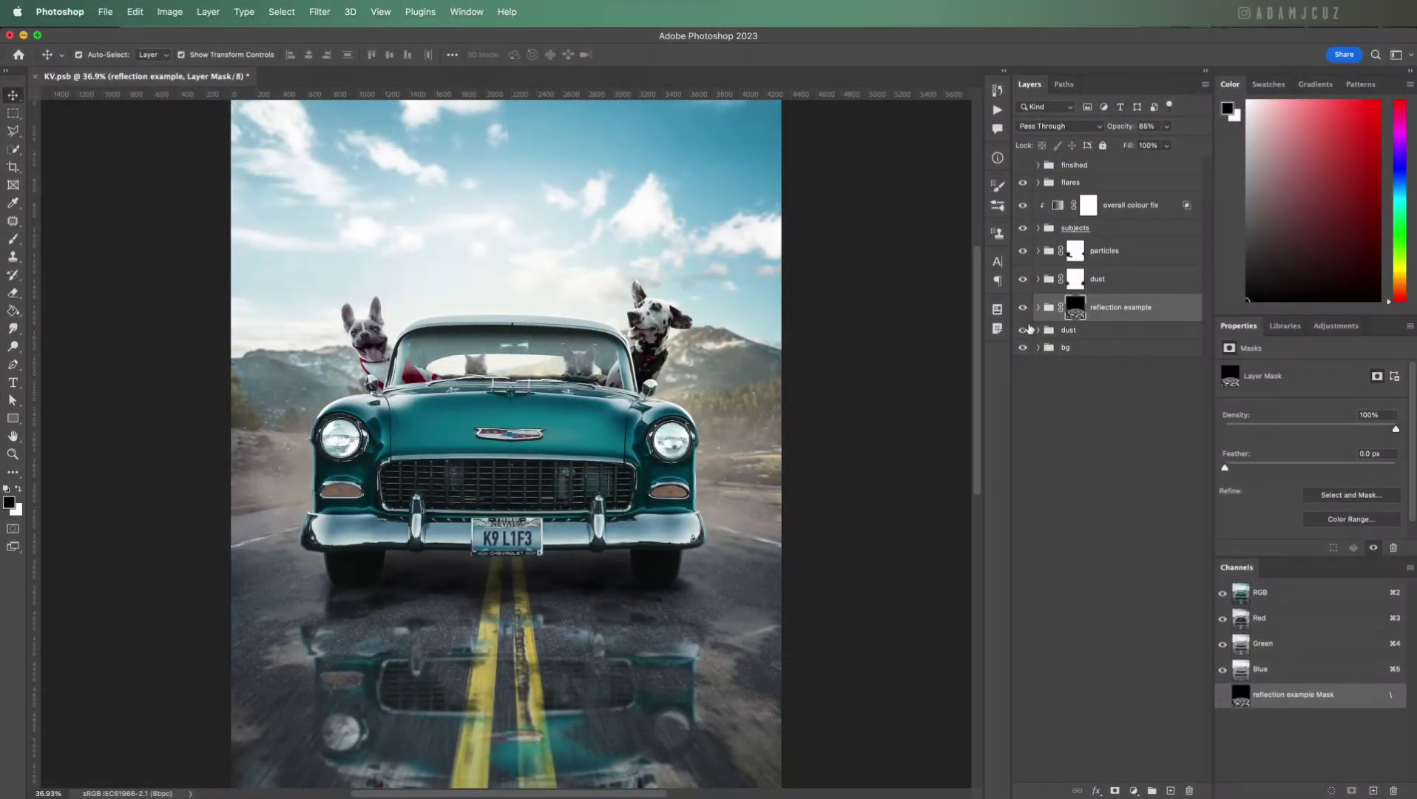
Step: Hide the example reflection and the car's shadow layer, and toggle snapping off
click(1023, 309)
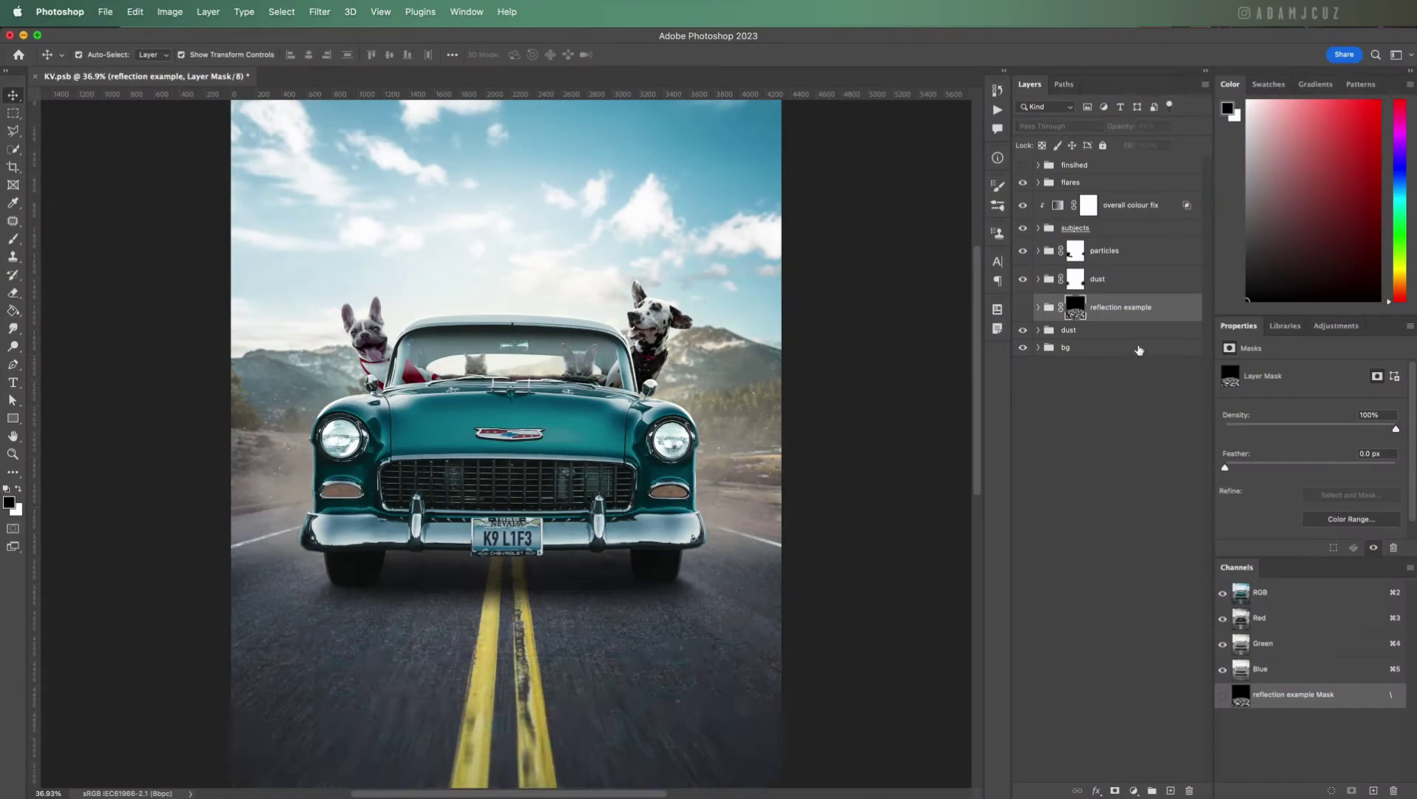
click(1099, 564)
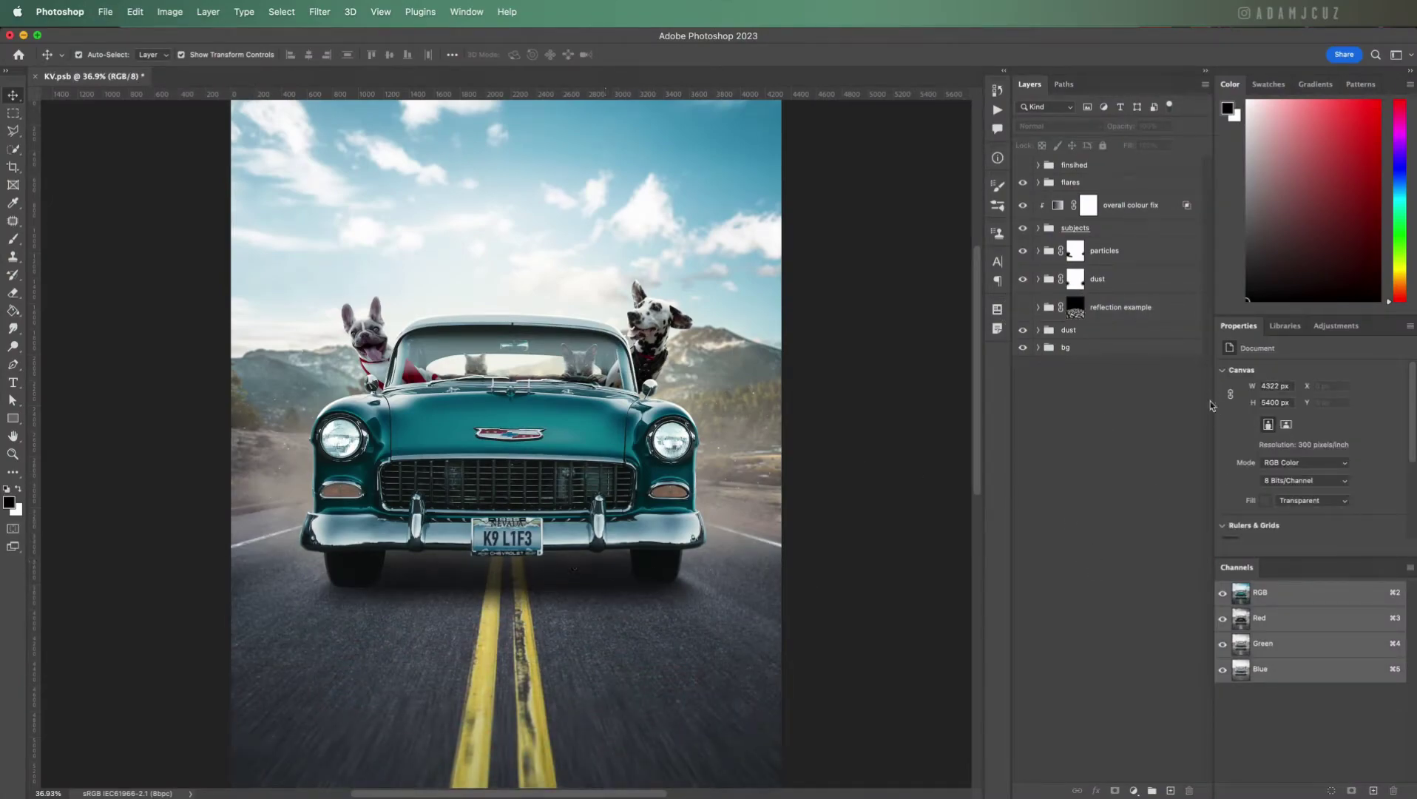
click(1039, 228)
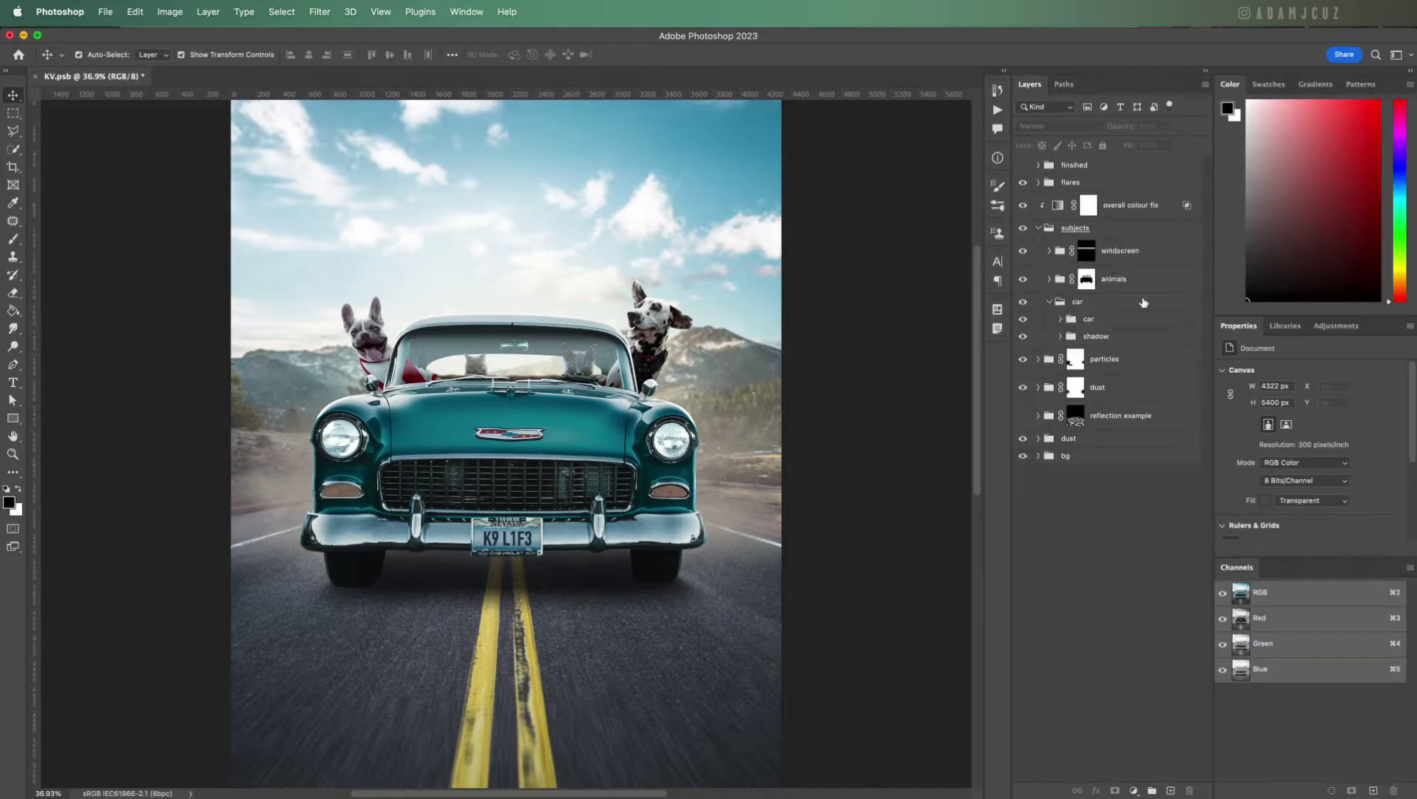
click(1023, 336)
click(1038, 228)
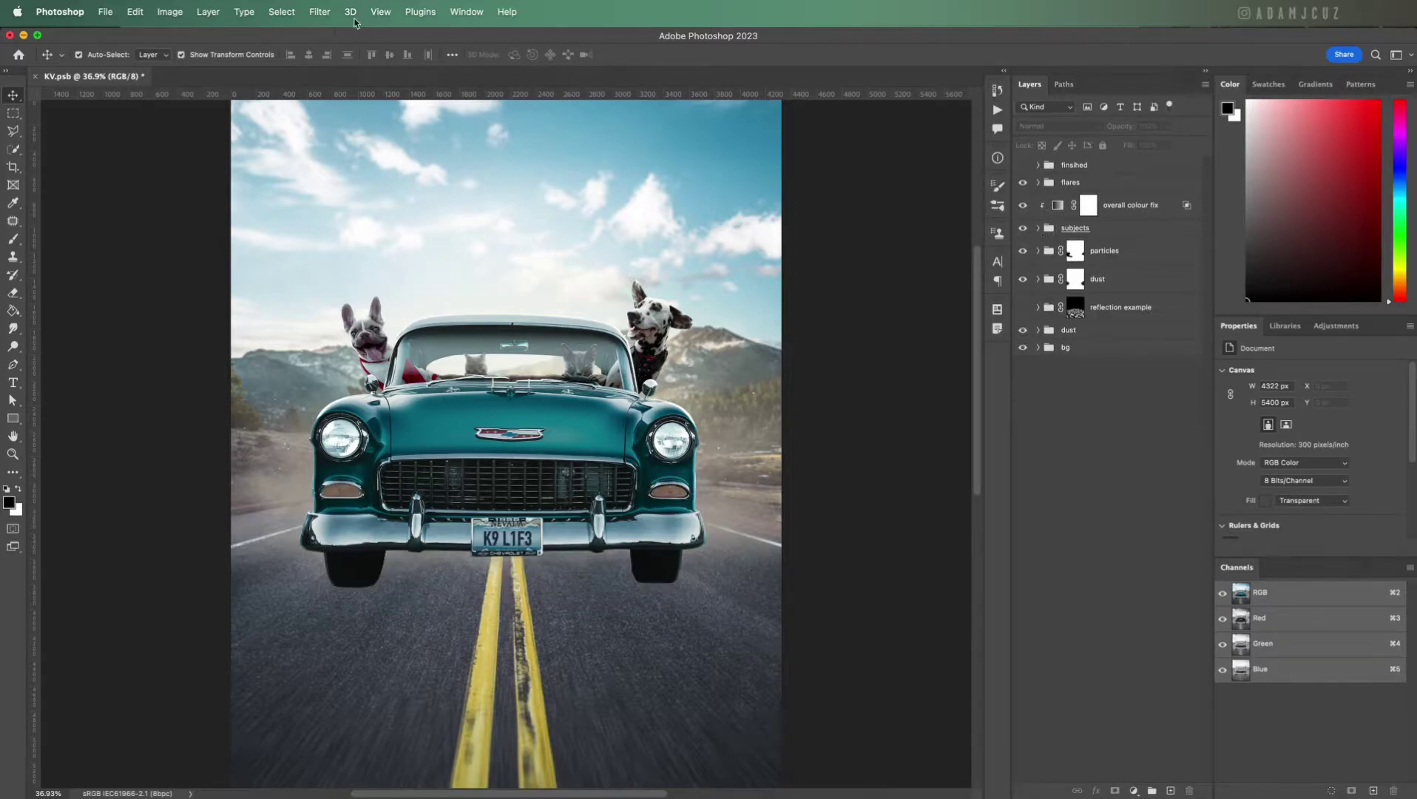
click(381, 20)
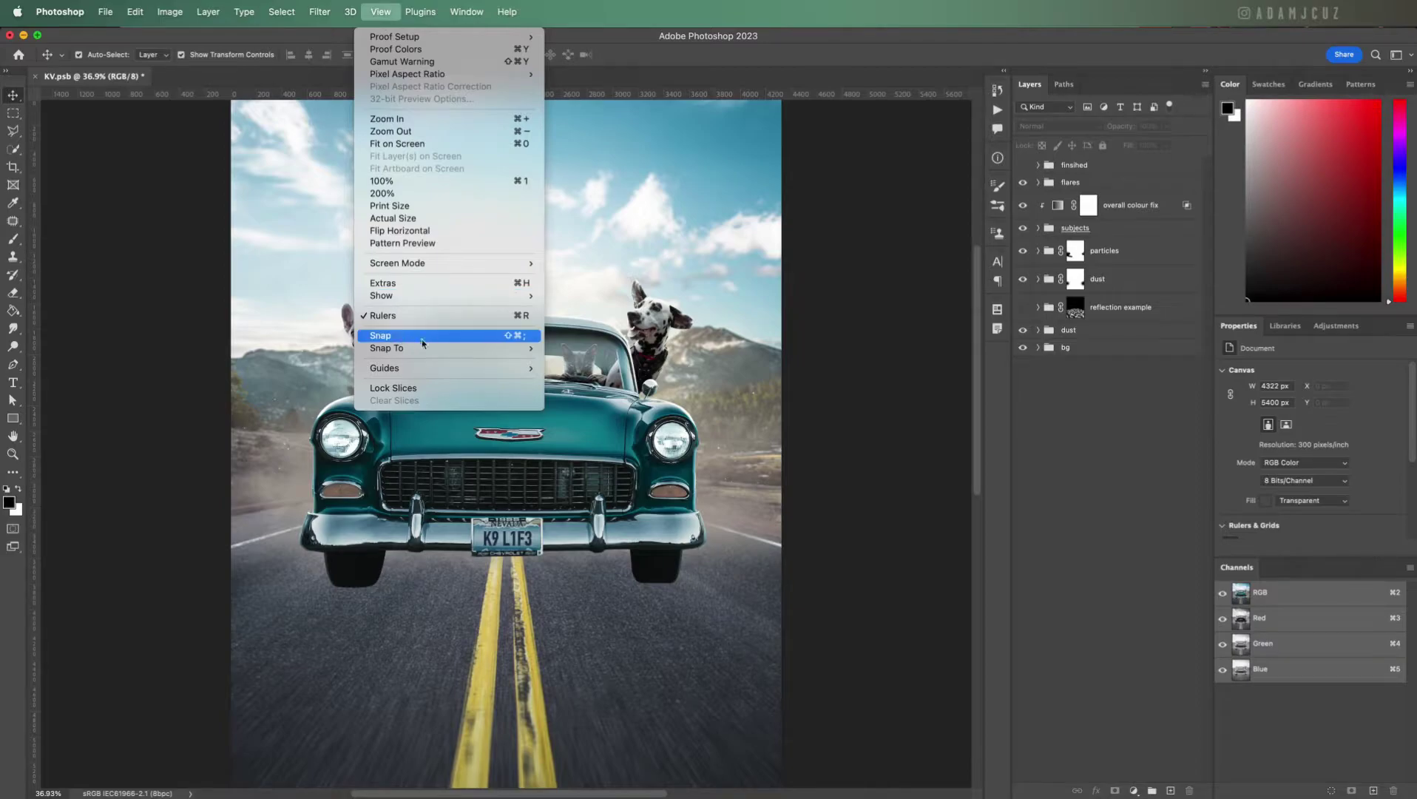
click(452, 337)
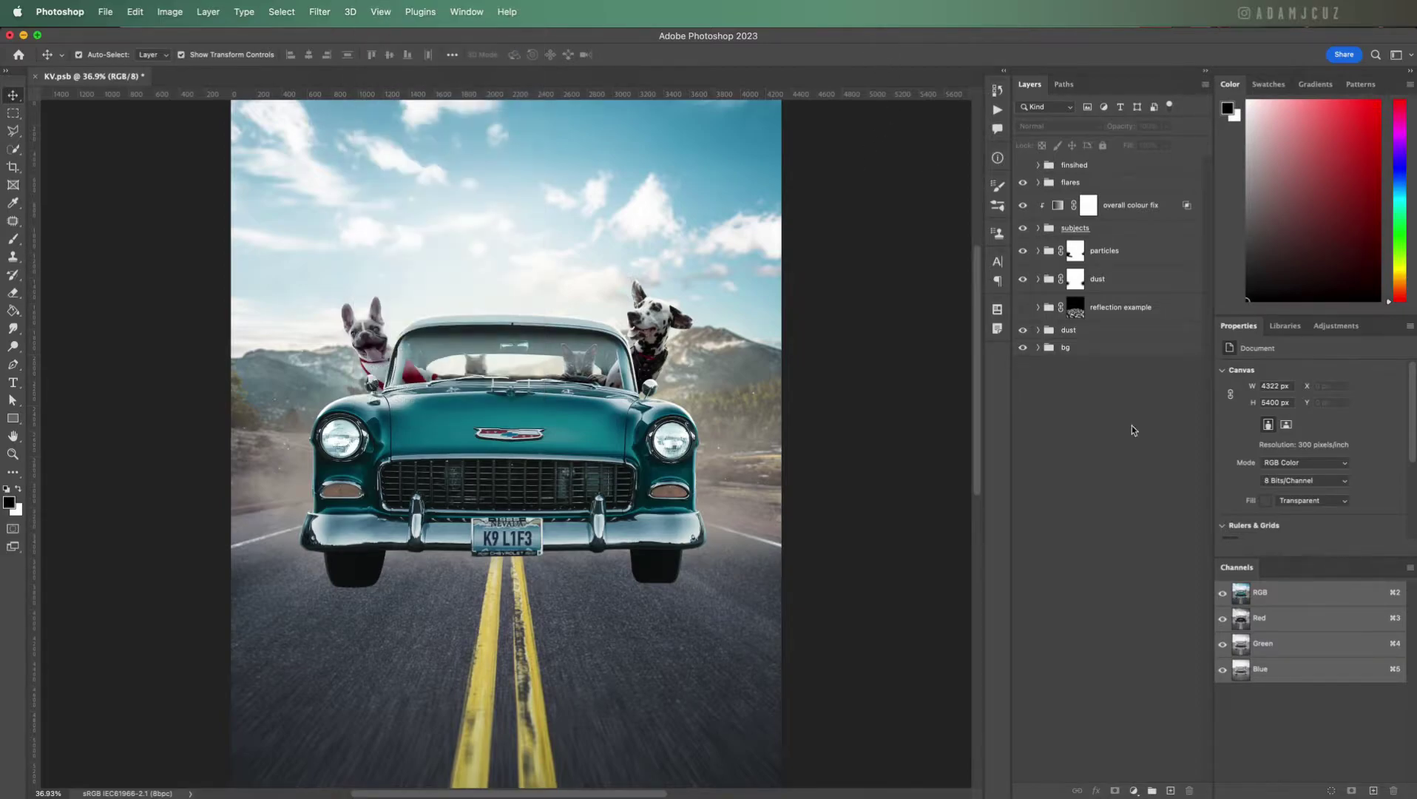
Step: Add a layer named 'reflection' above flares and stamp the visible image into it
click(1117, 183)
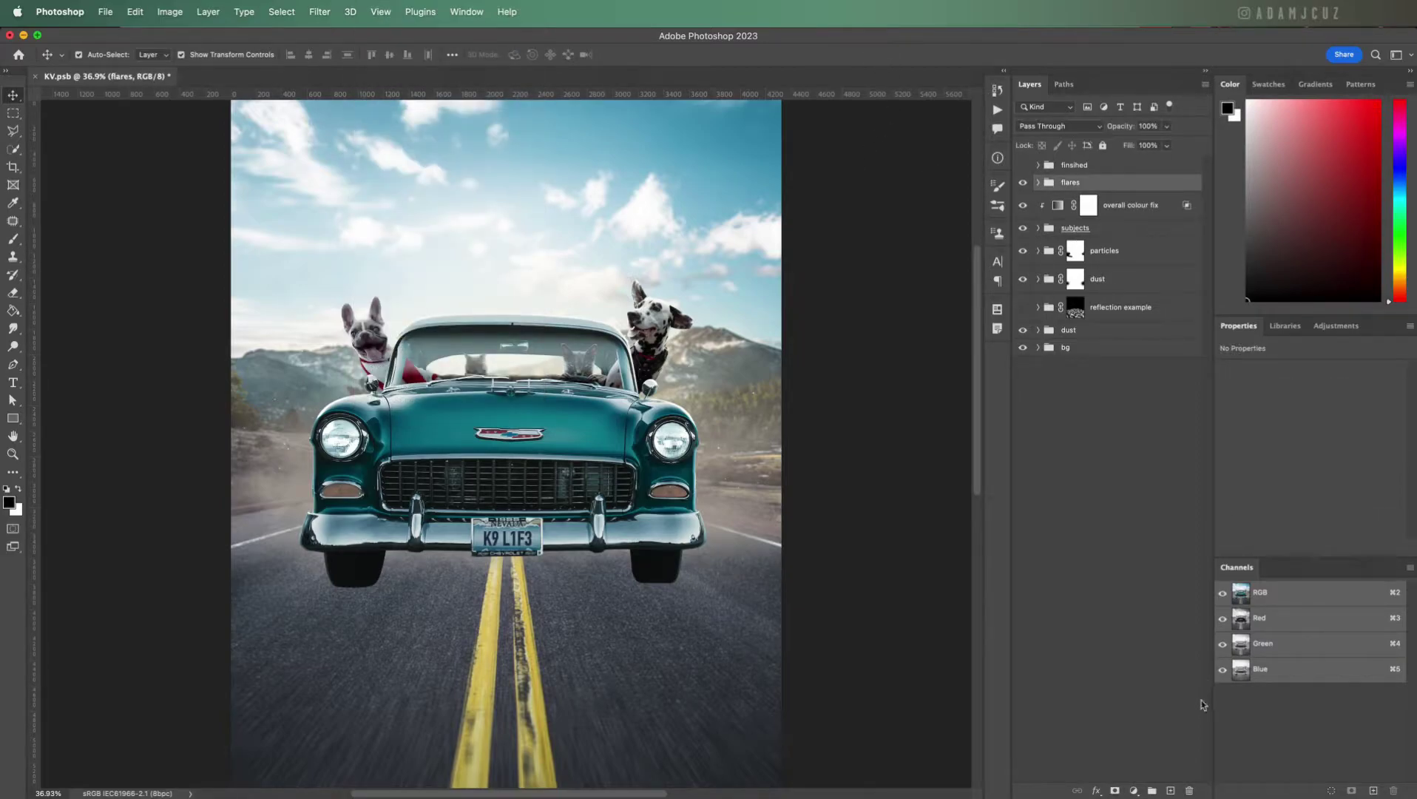
click(1170, 790)
double_click(1077, 188)
text(reflect)
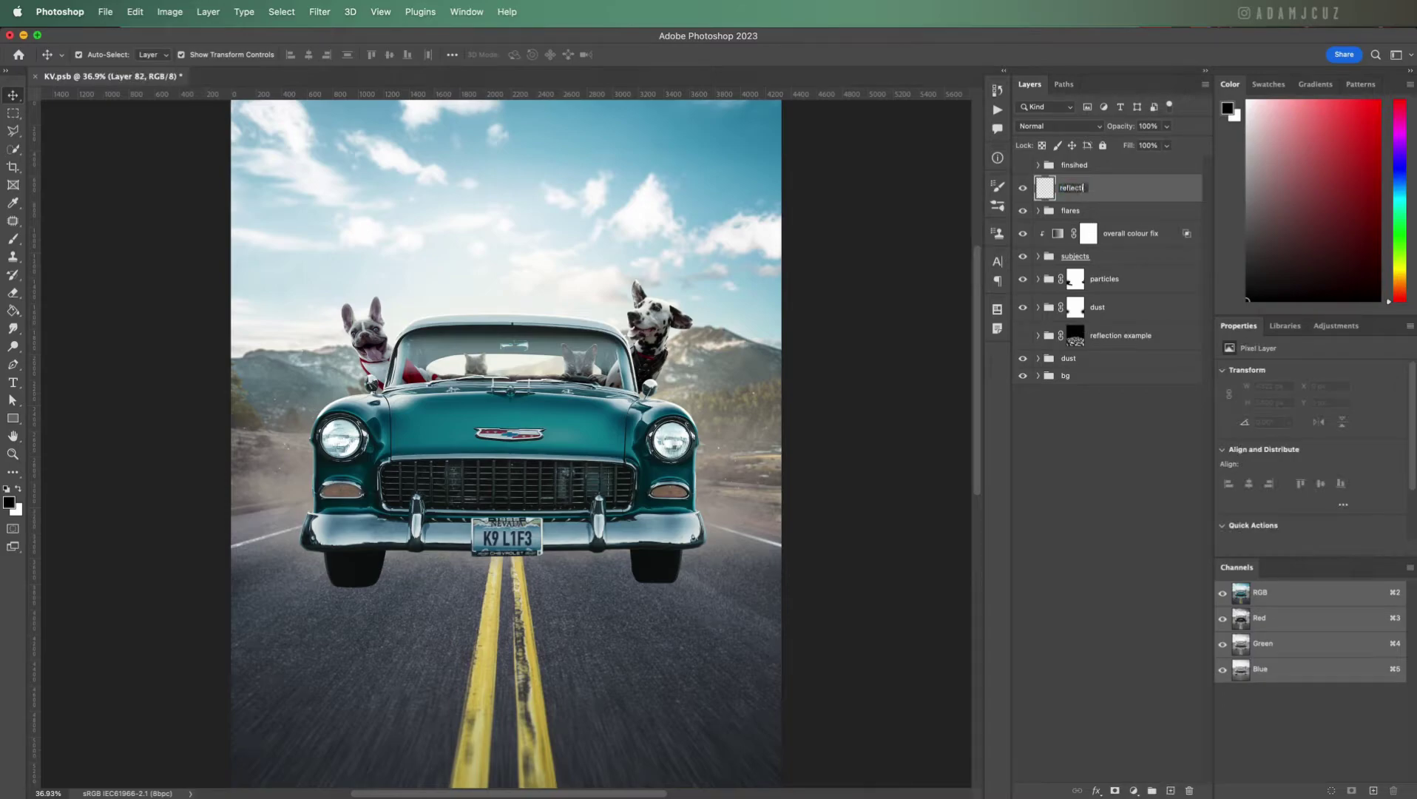
text(ion)
key(Return)
key(super+alt+shift+e)
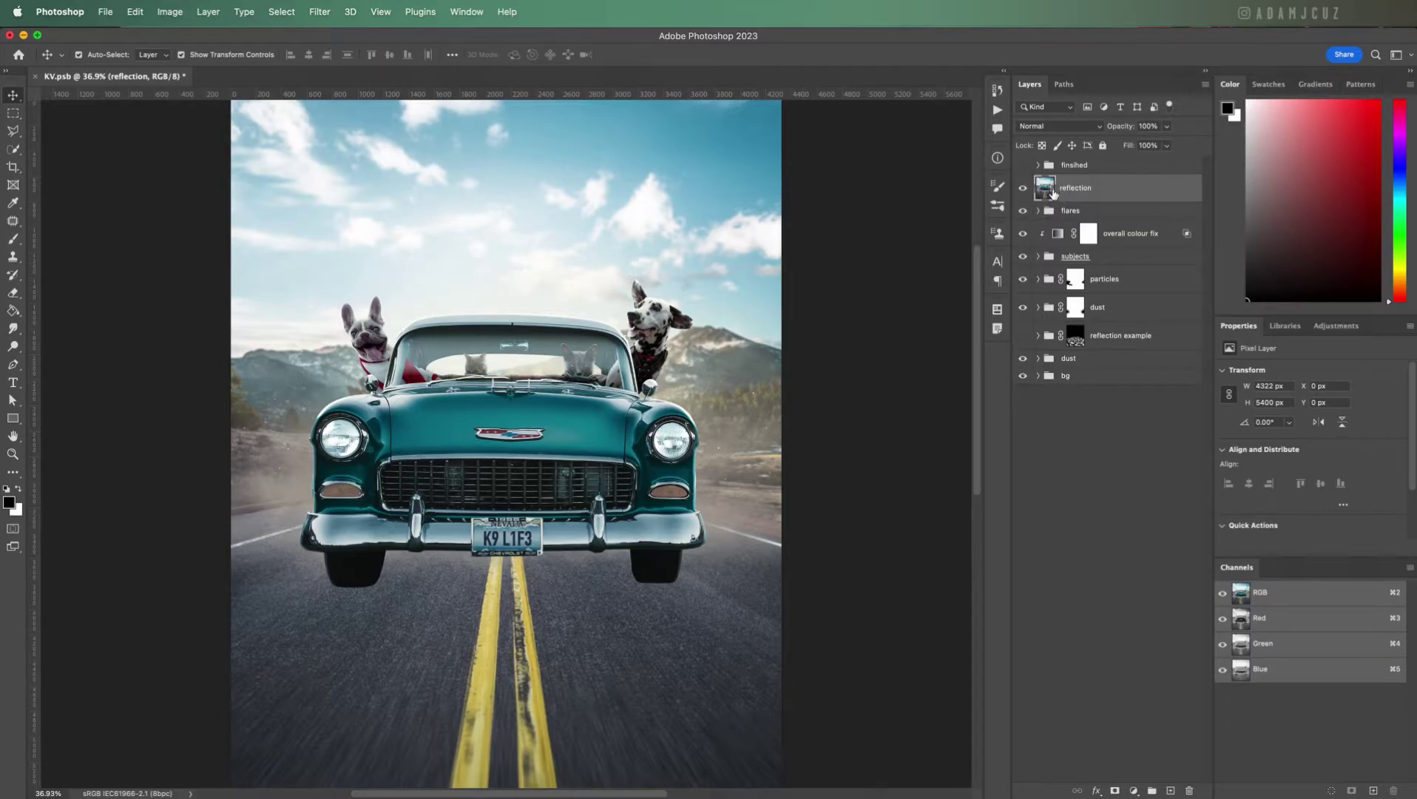
Step: Convert the reflection layer to a smart object, inspect its contents, and move it below the dust group
right_click(1141, 193)
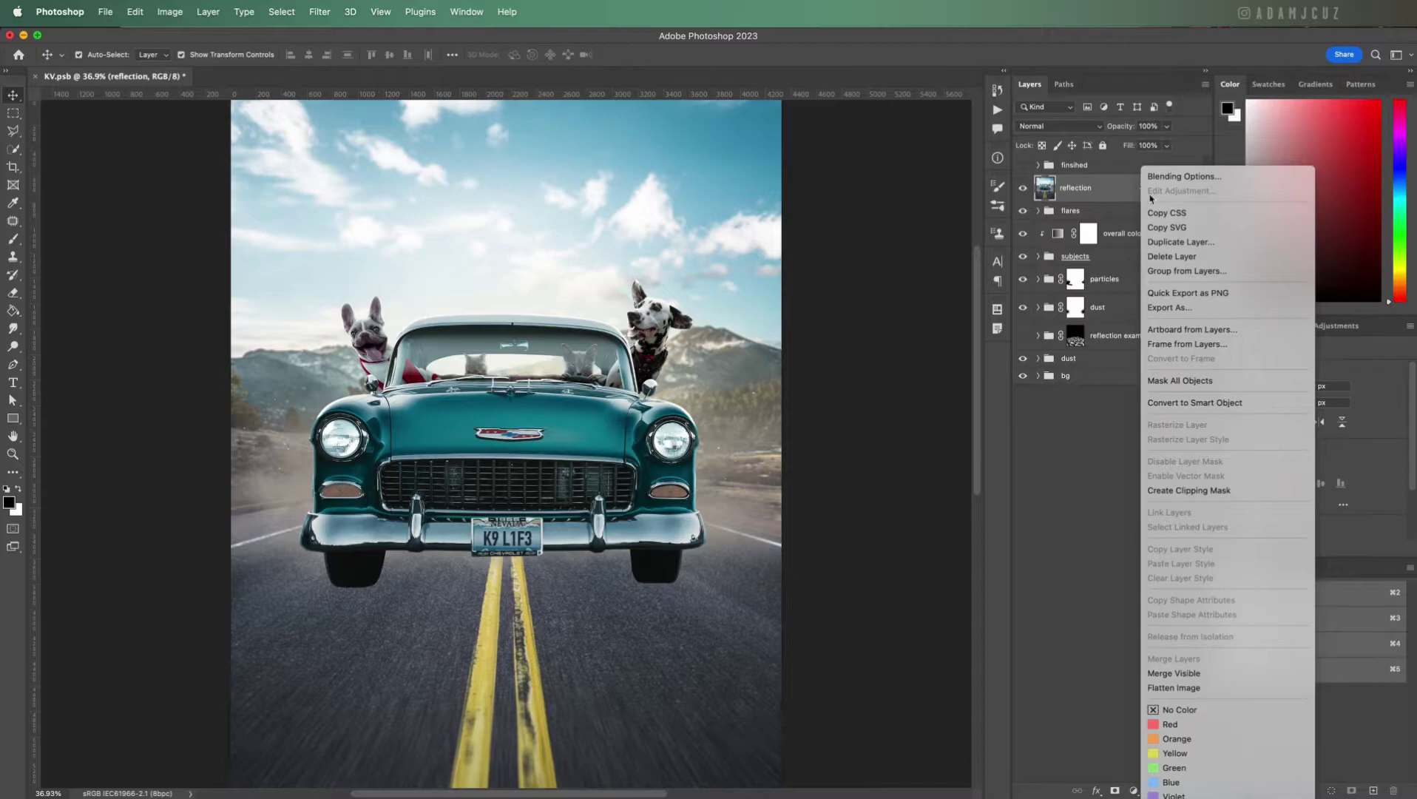
click(1190, 403)
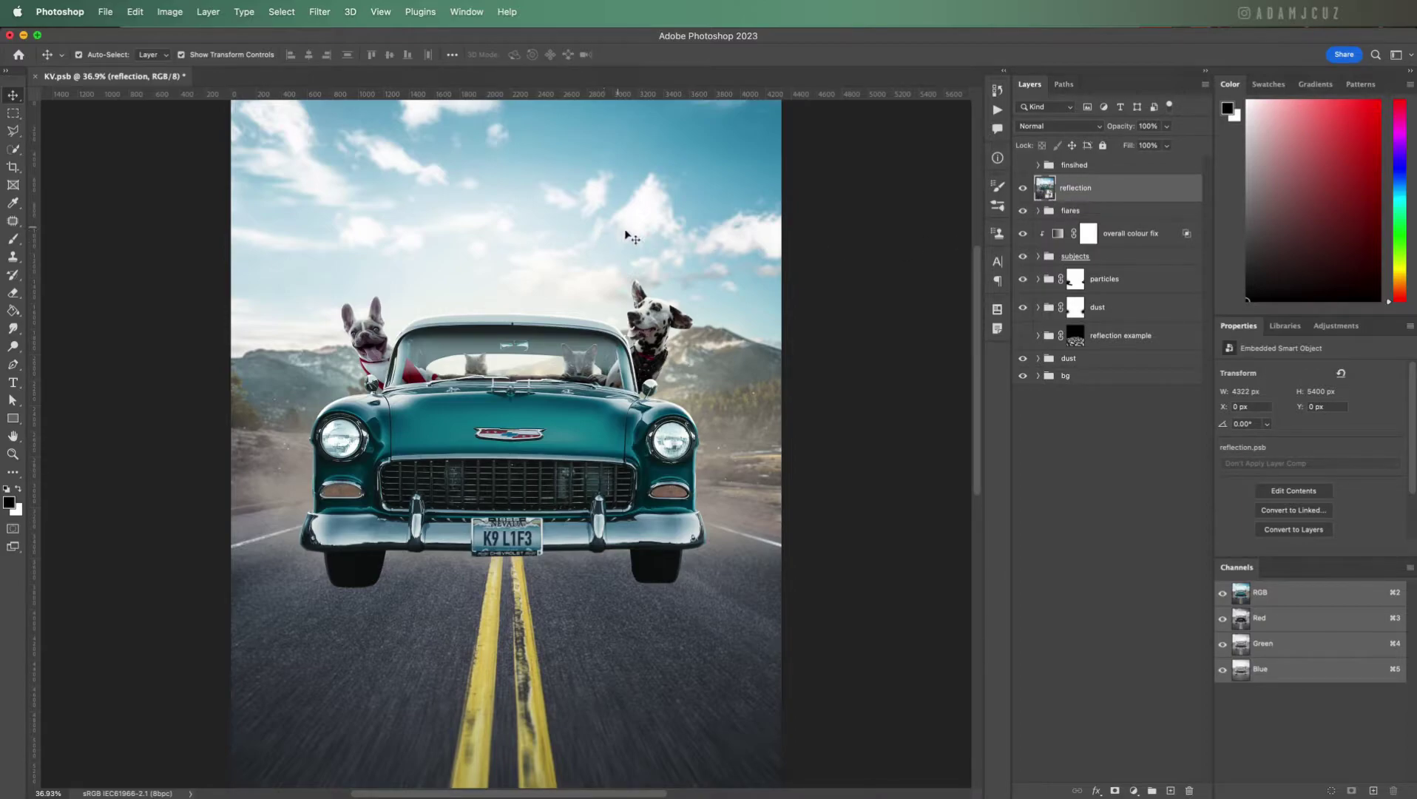
double_click(1047, 186)
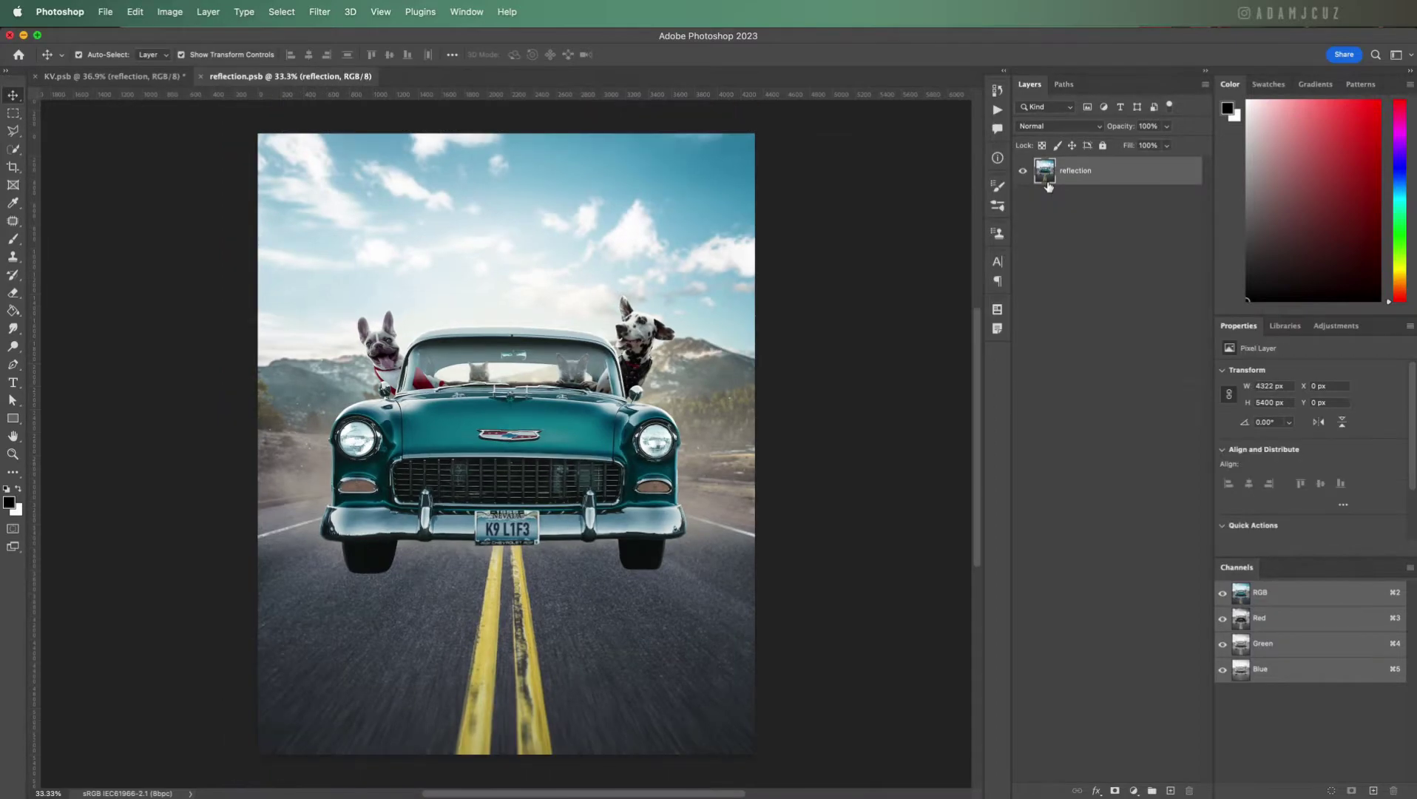
click(202, 76)
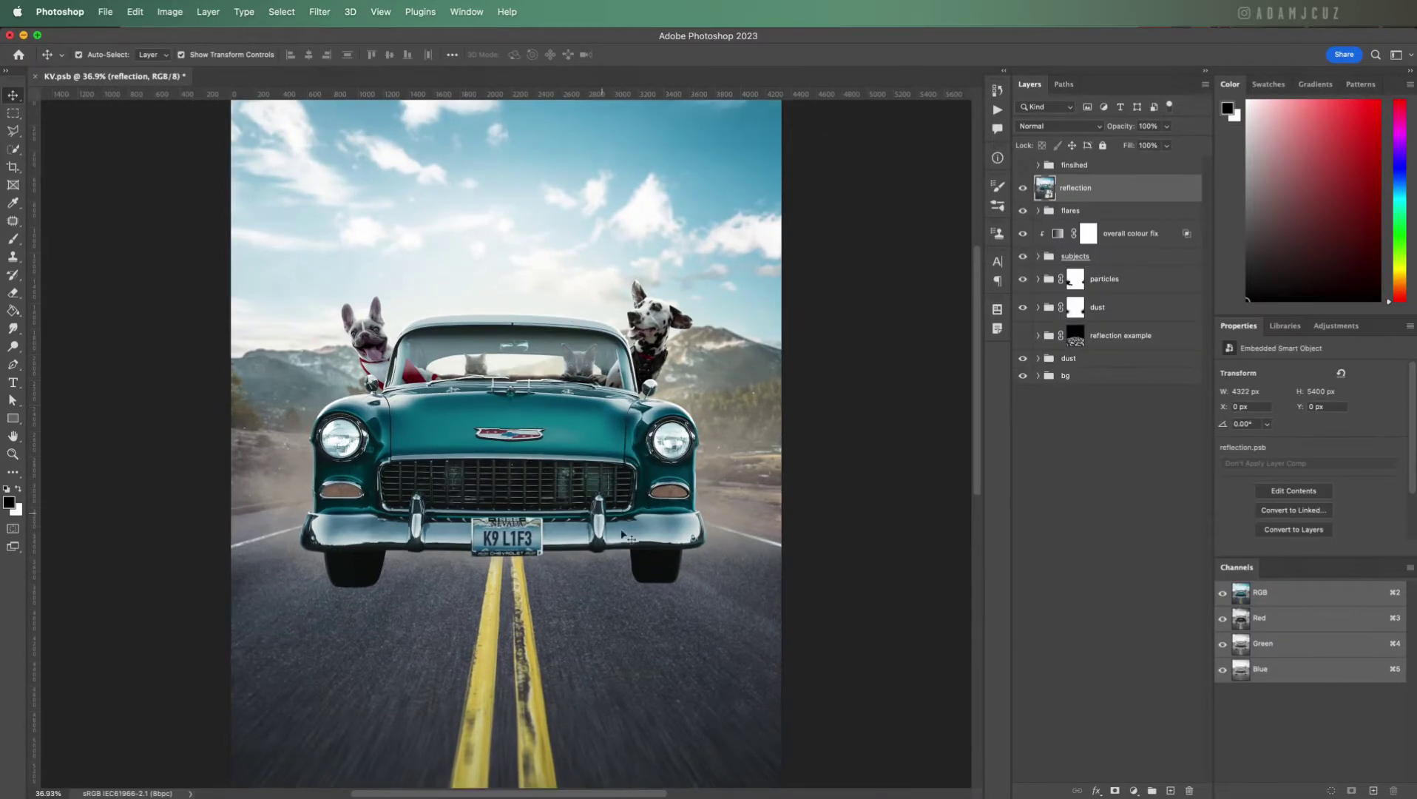
click(1099, 399)
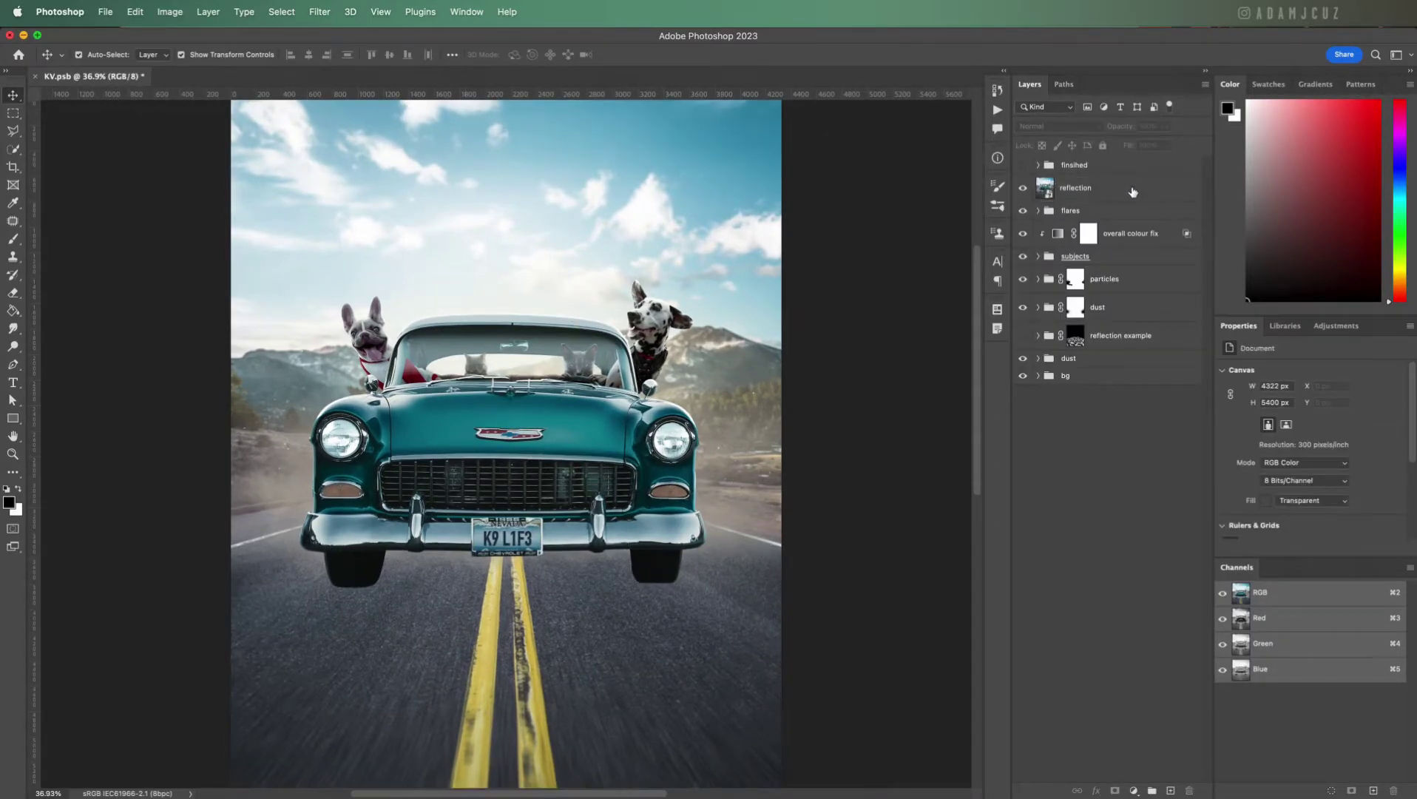
drag(1120, 196, 1073, 324)
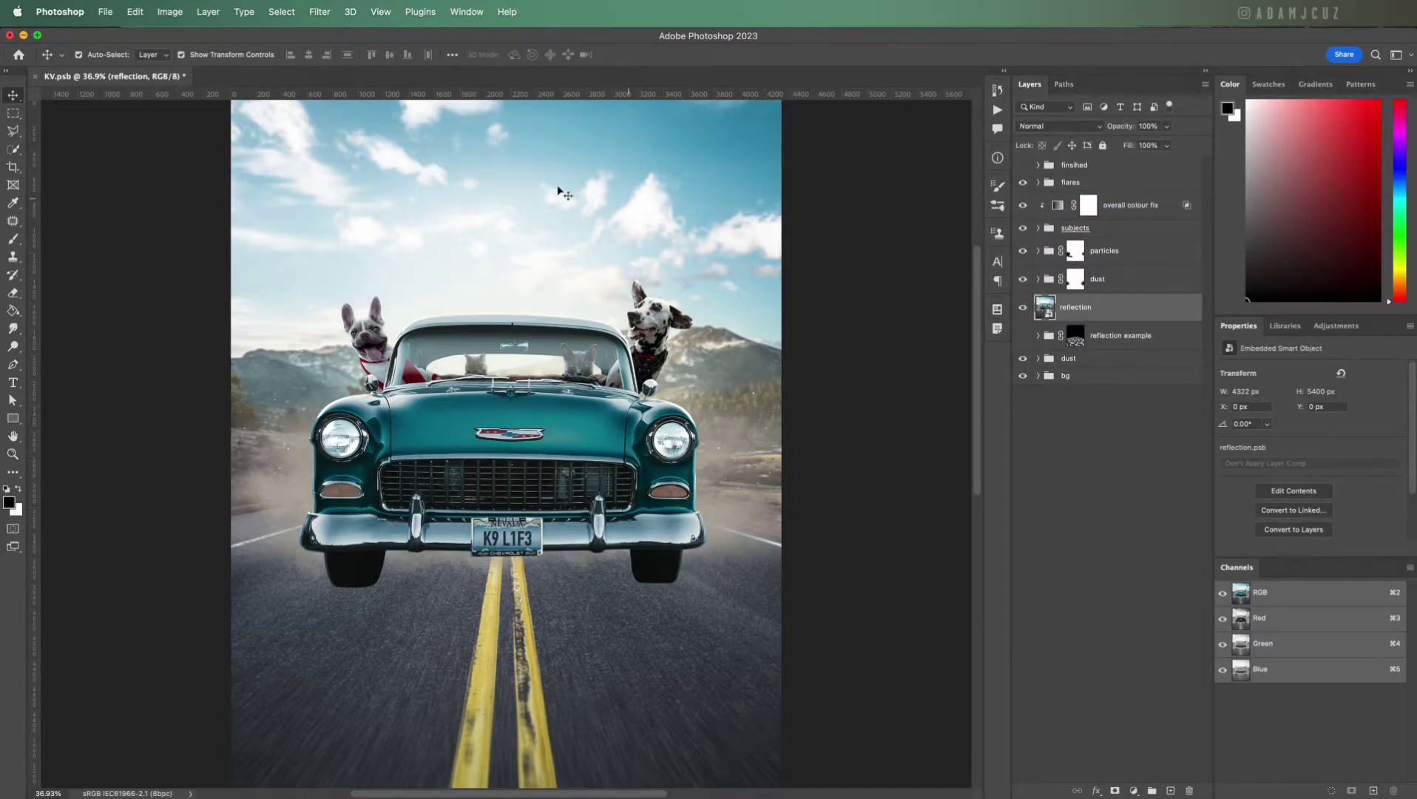
Step: Flip the reflection layer vertically
click(136, 19)
mouse_move(199, 325)
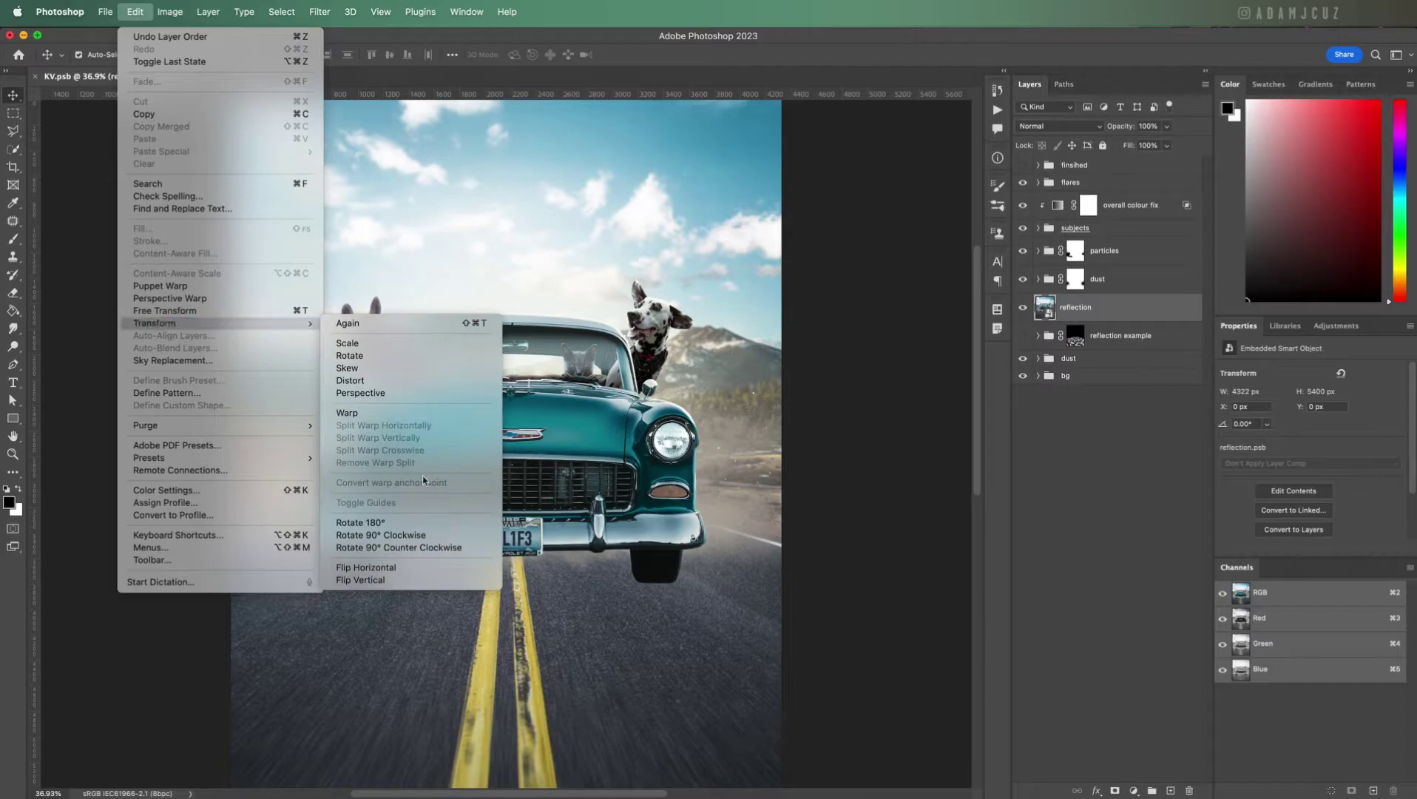
click(386, 580)
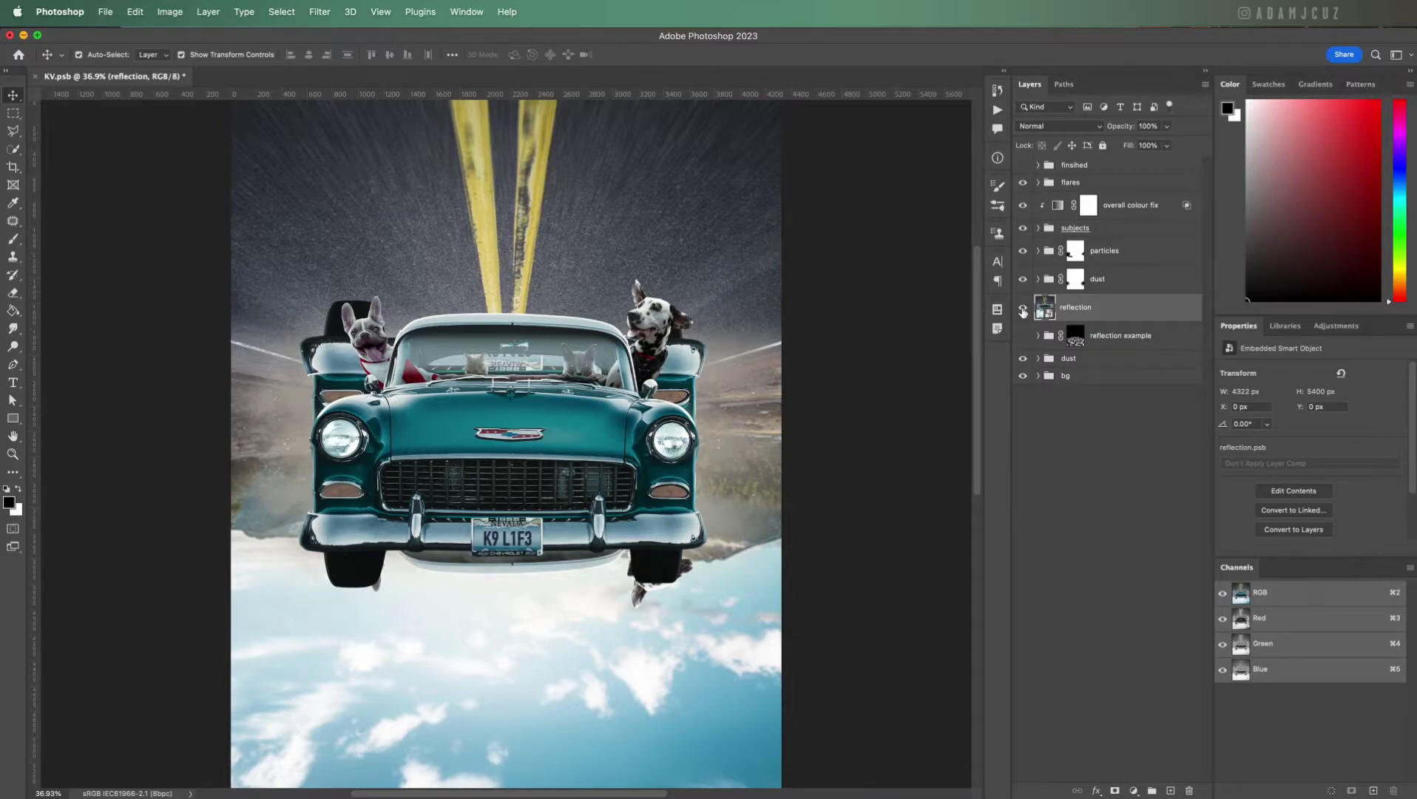
Step: Add a horizontal guide just below the car and slide the flipped reflection down beneath it
click(1022, 310)
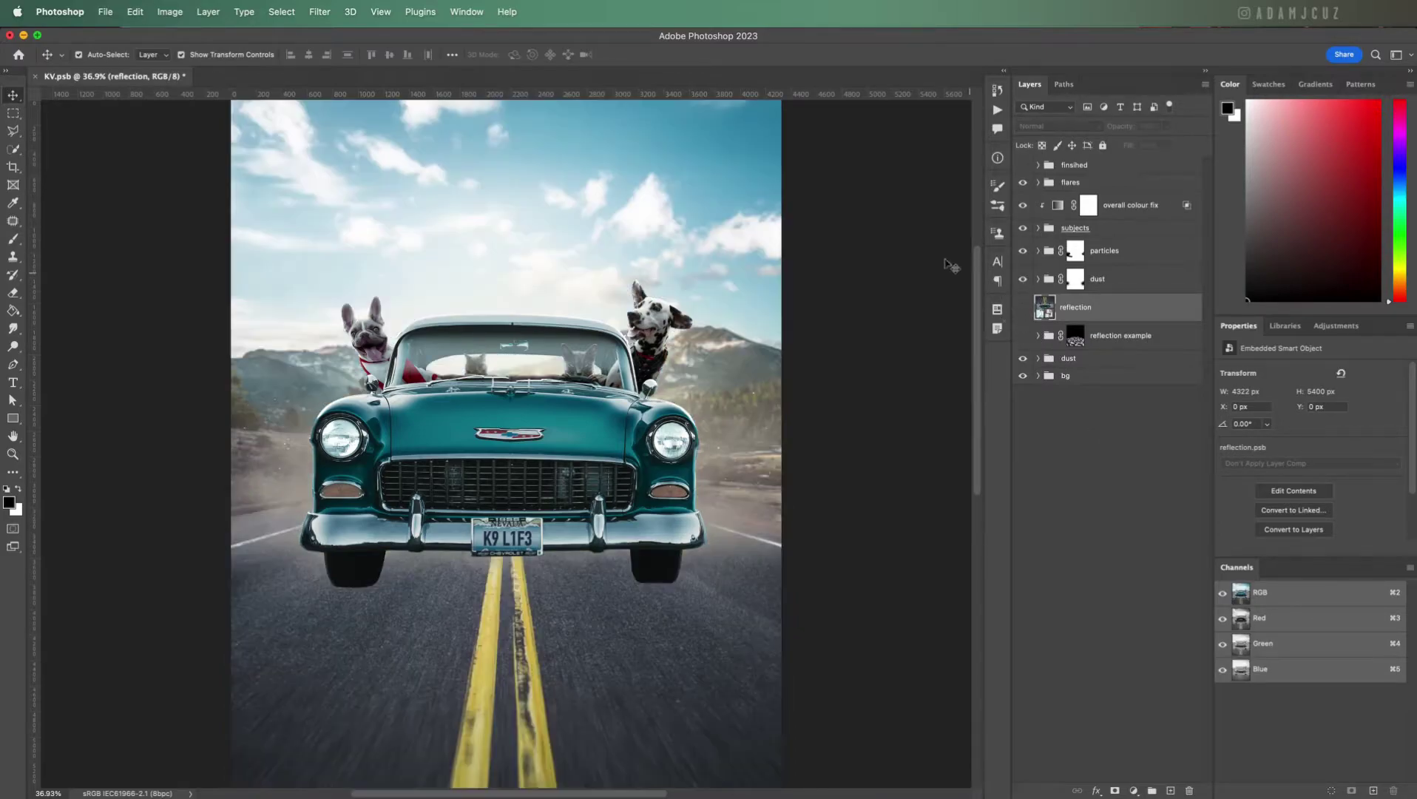
drag(739, 98, 678, 587)
click(1023, 307)
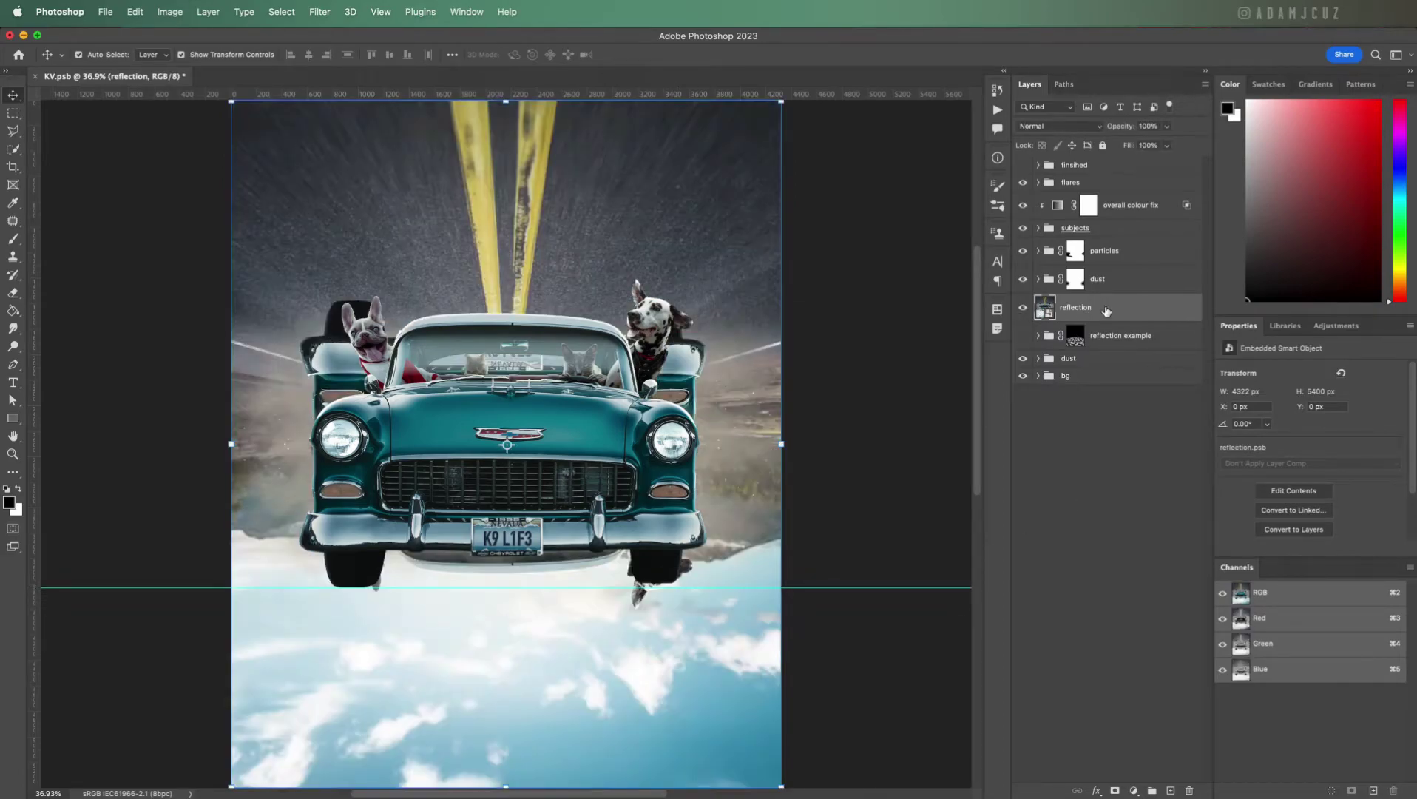
drag(571, 210, 573, 477)
scroll(572, 477, down, 2)
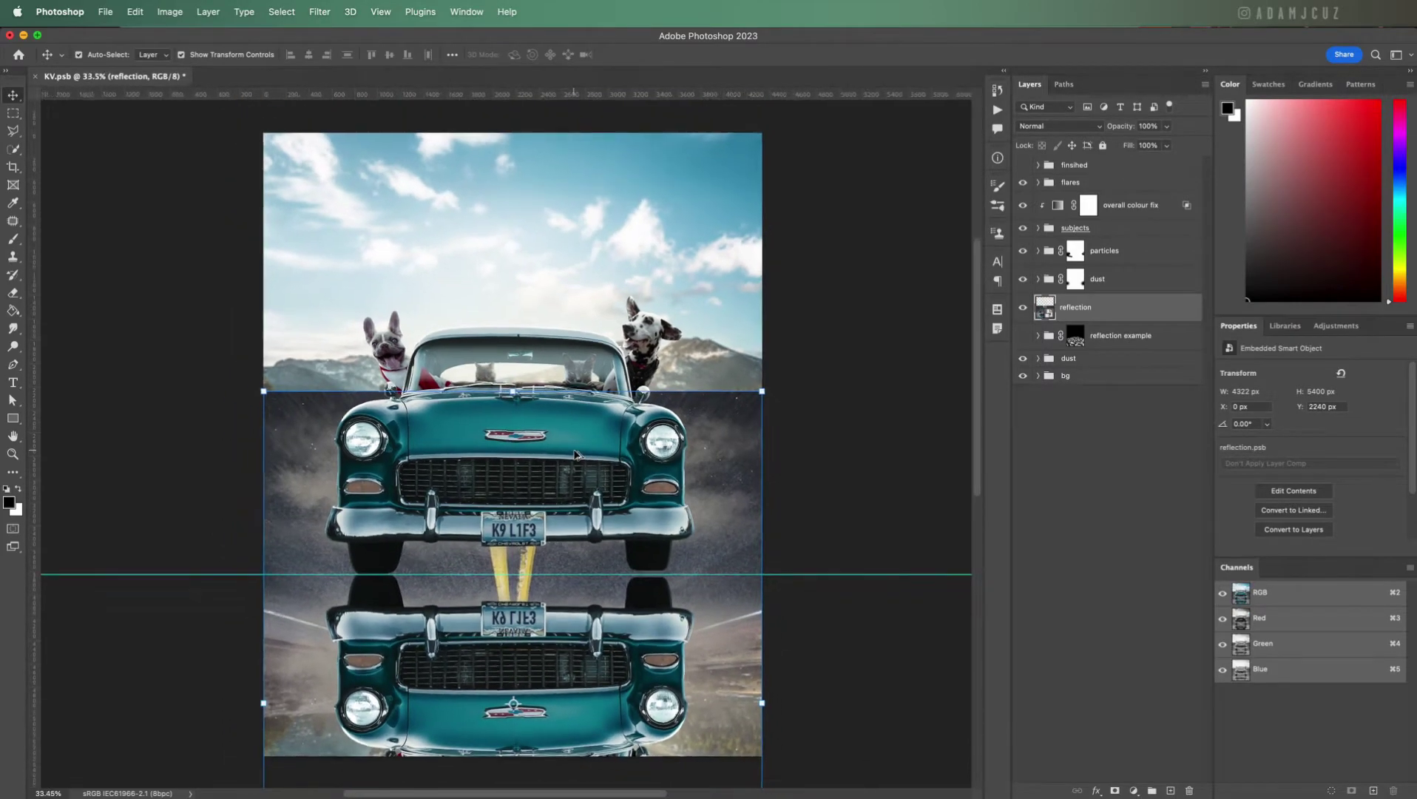
click(1162, 442)
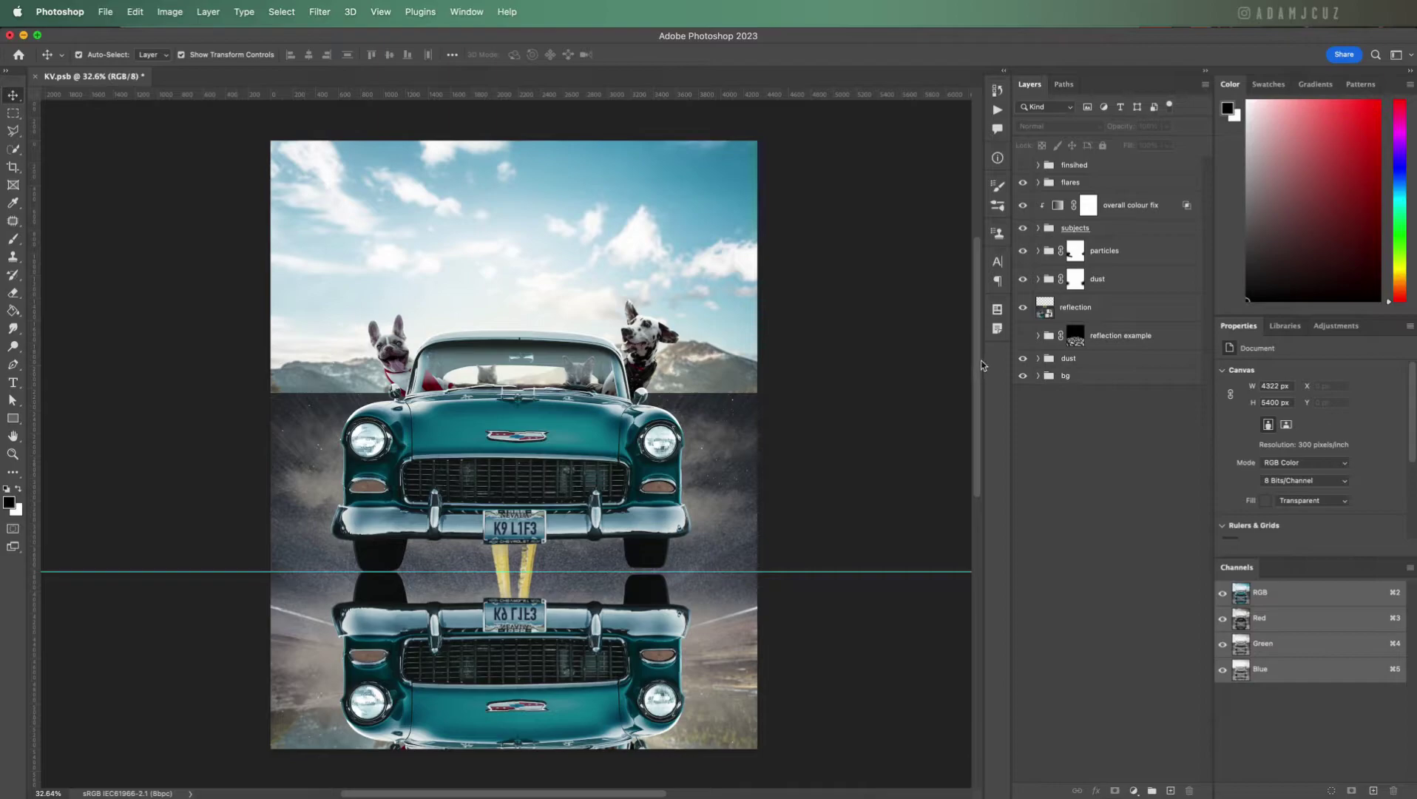
Step: Create 'reflection group', move the reflection layer into it, and hide it with a black mask
click(1139, 309)
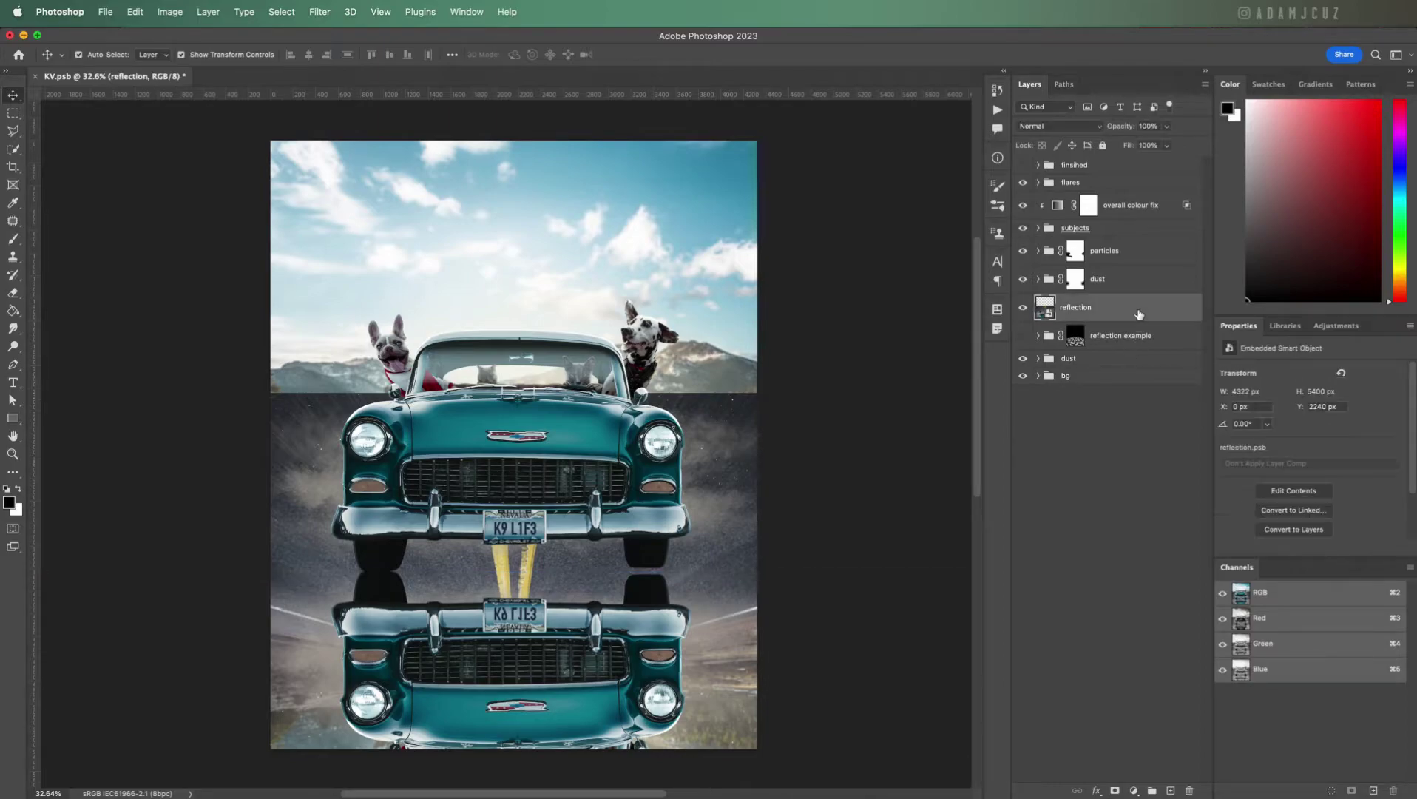
click(1152, 790)
double_click(1073, 302)
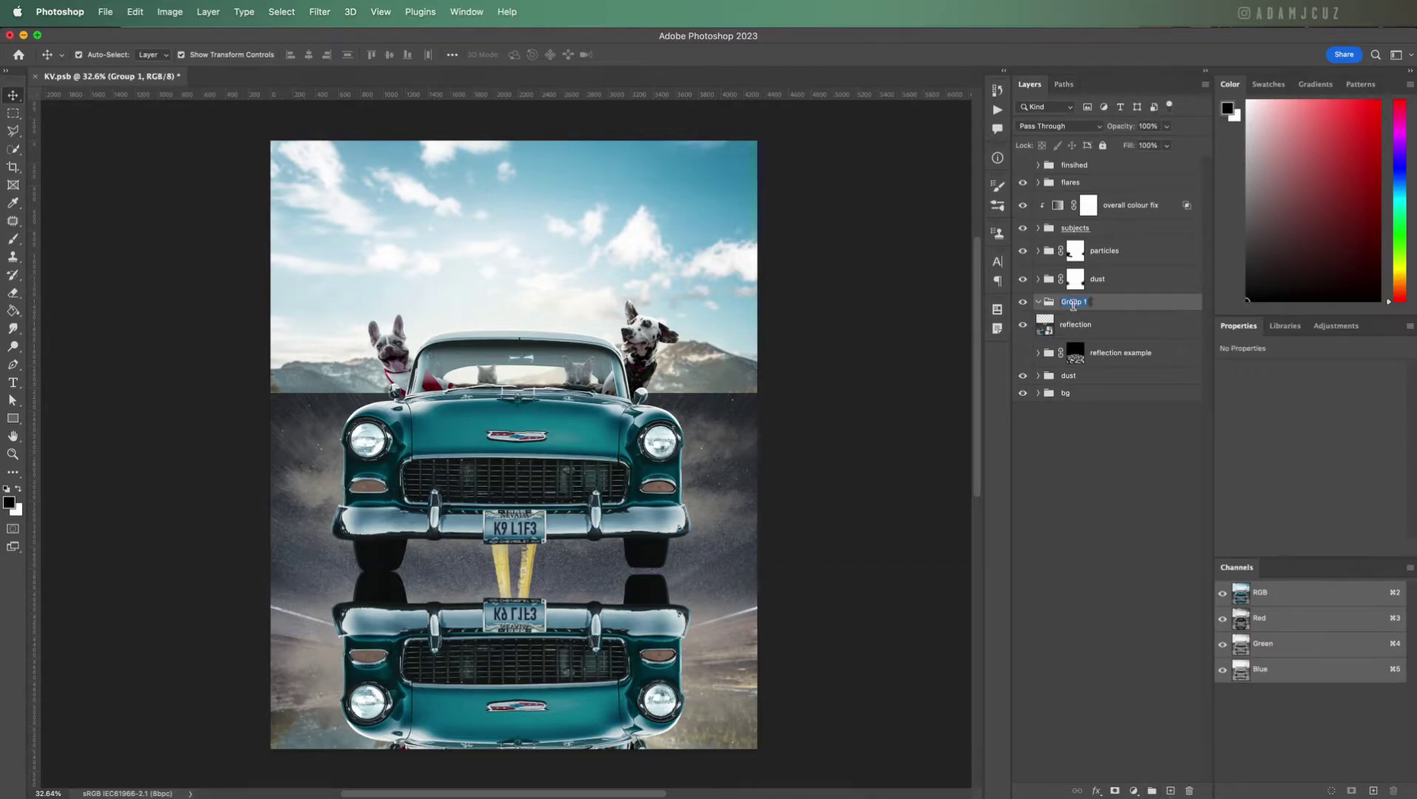
text(reflection g)
key(Return)
drag(1056, 323, 1069, 304)
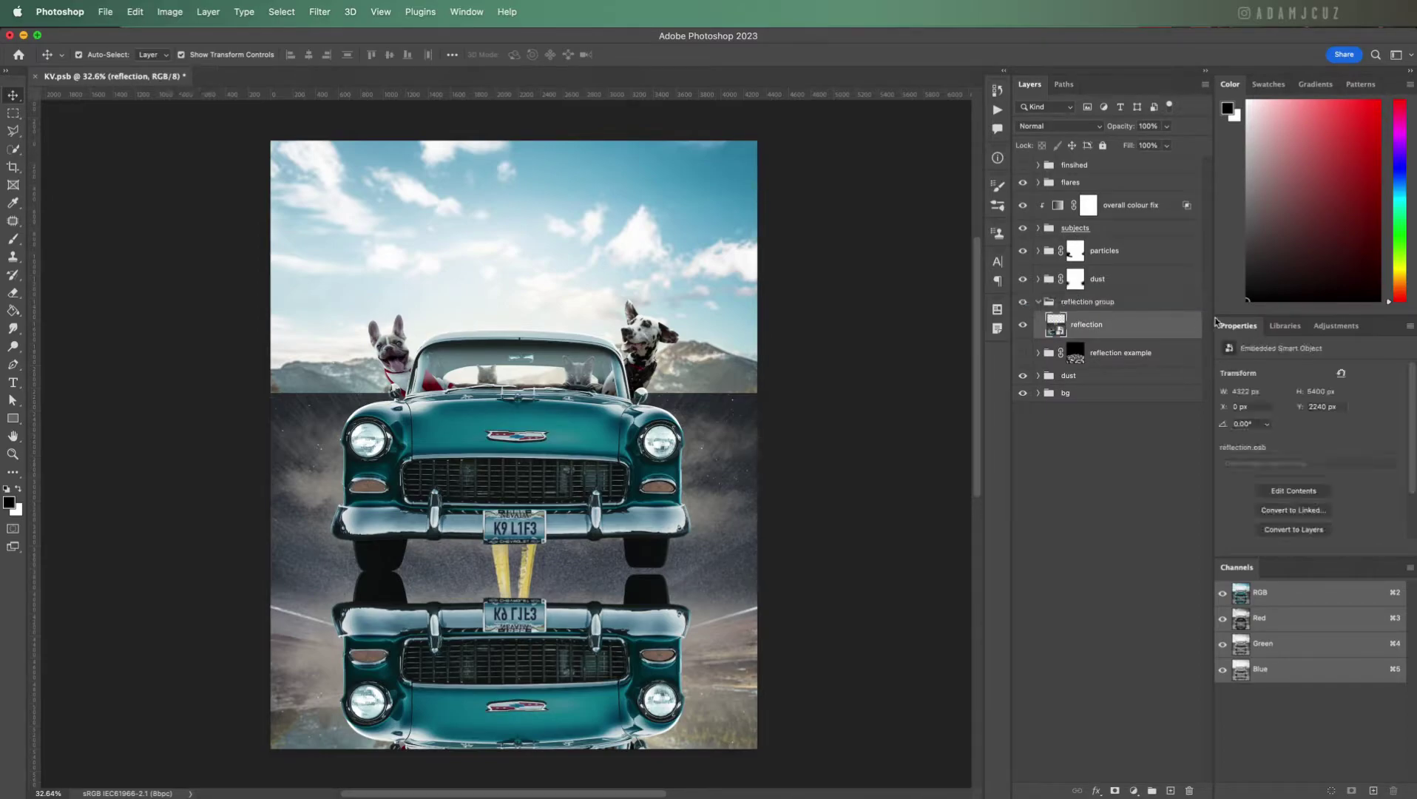
click(1119, 307)
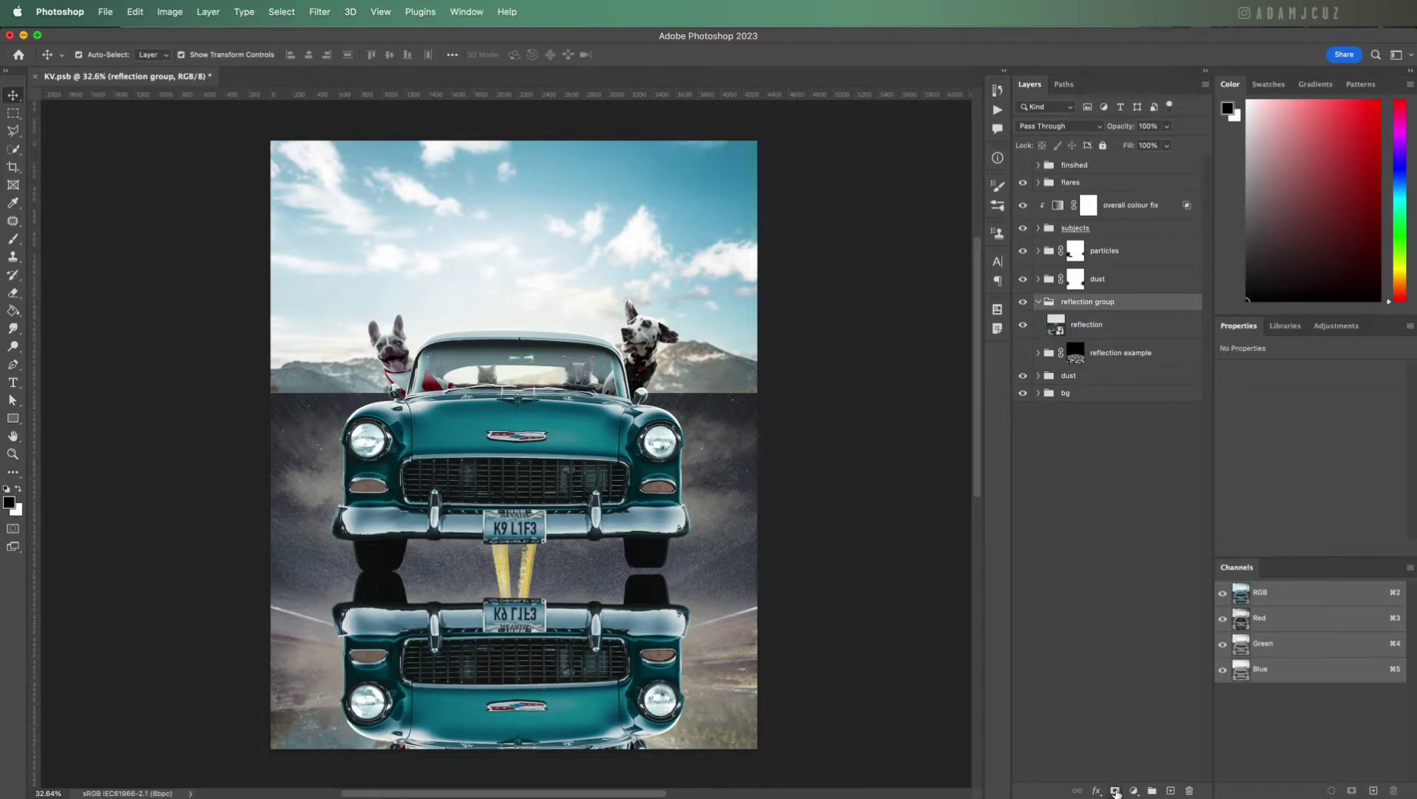
alt+click(1116, 790)
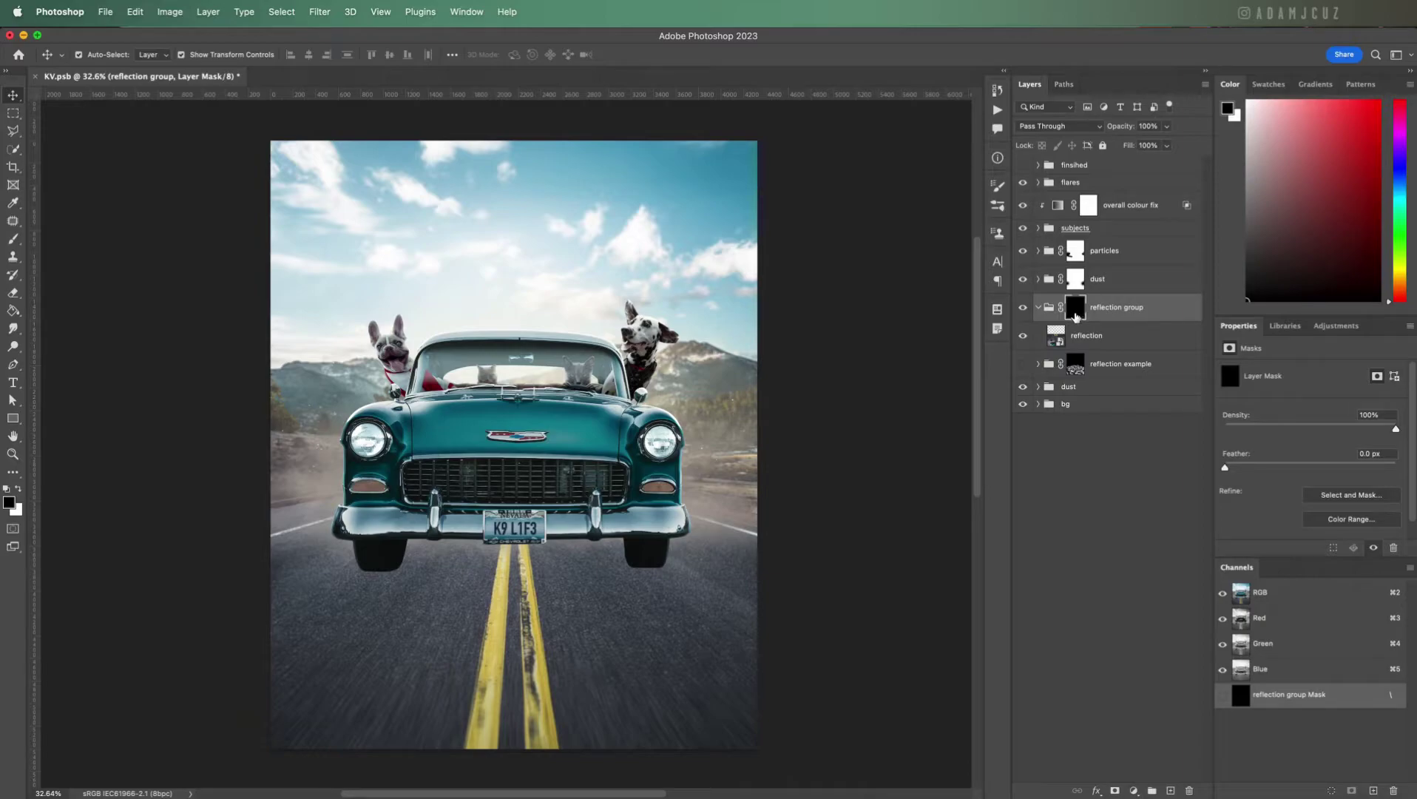
Step: Fill the reflection group's mask with Filter > Render > Clouds
click(323, 12)
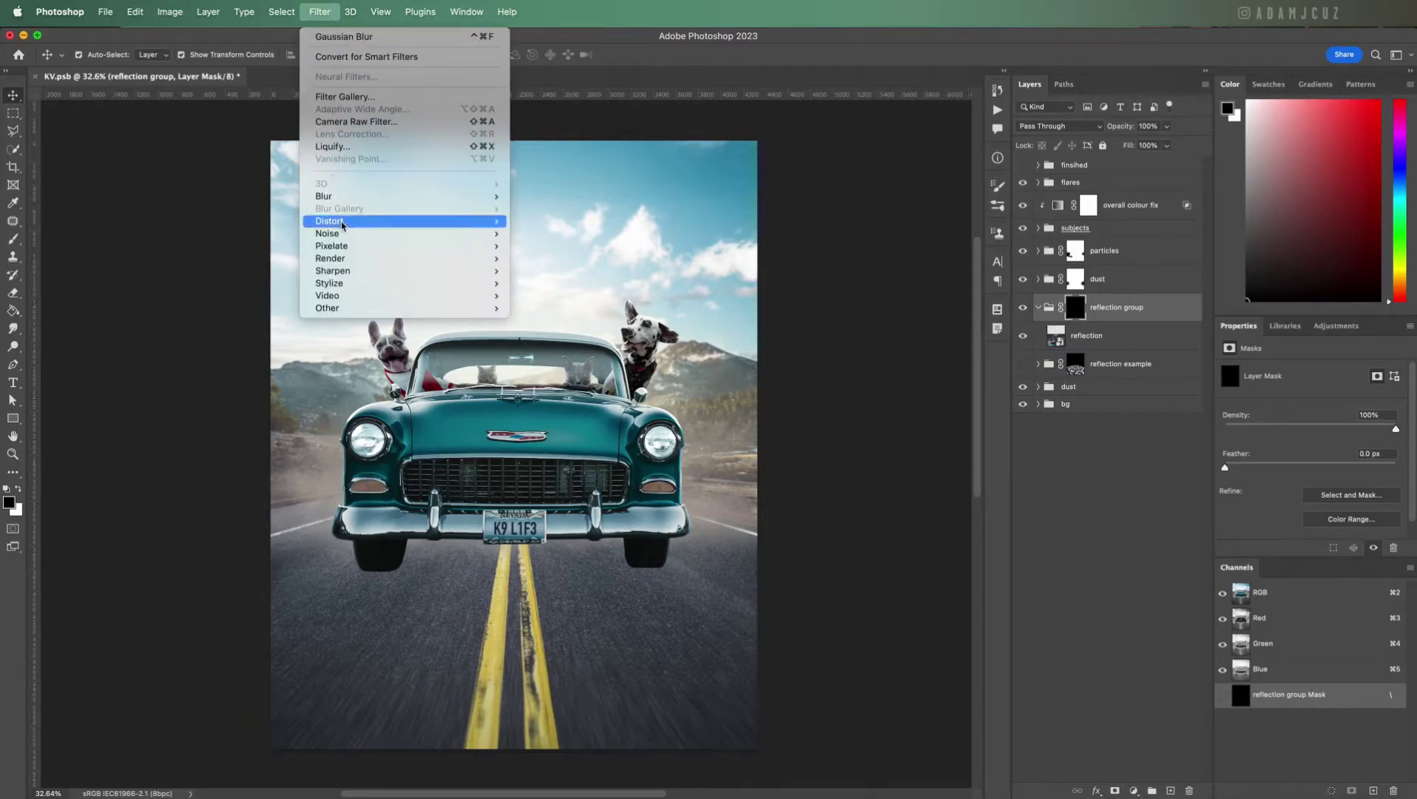
mouse_move(345, 259)
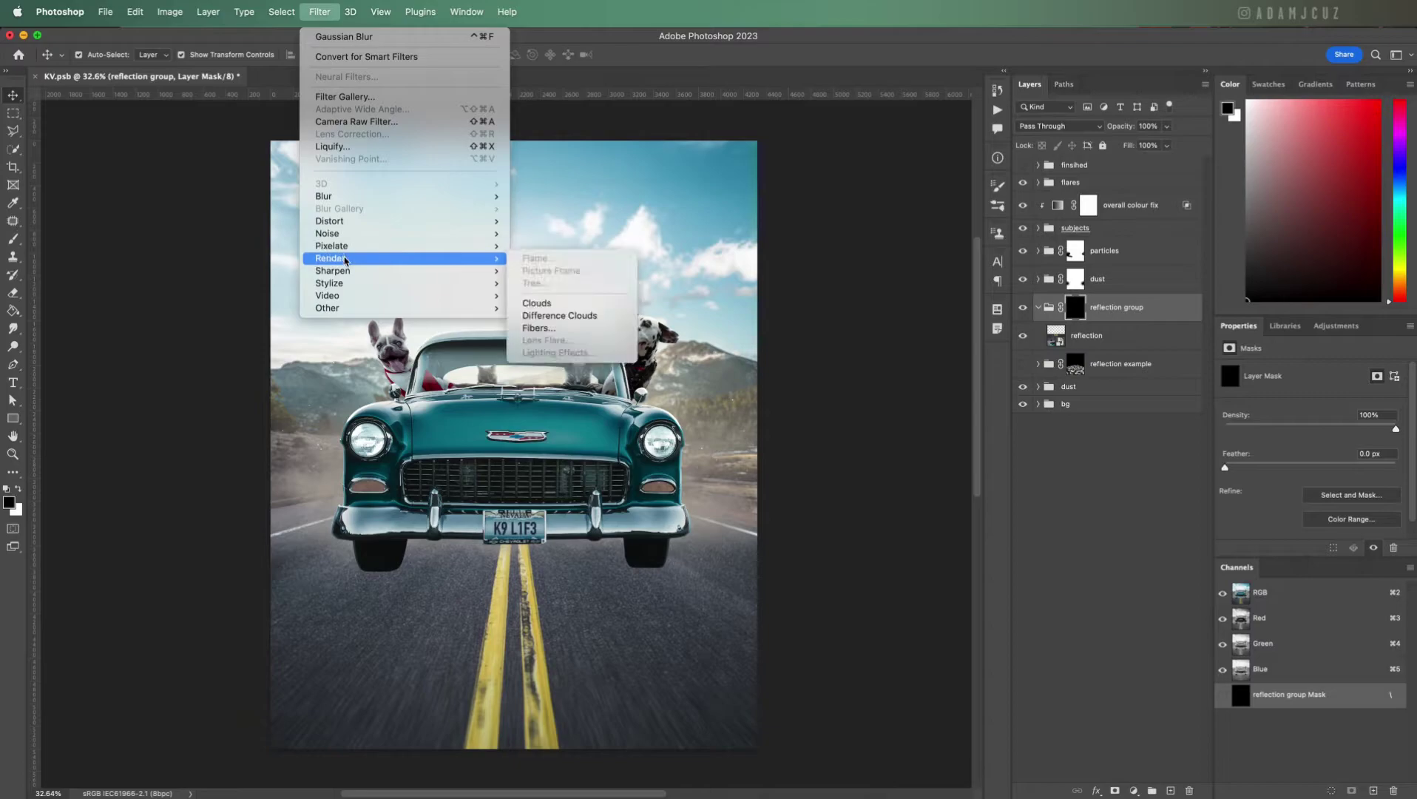
click(582, 303)
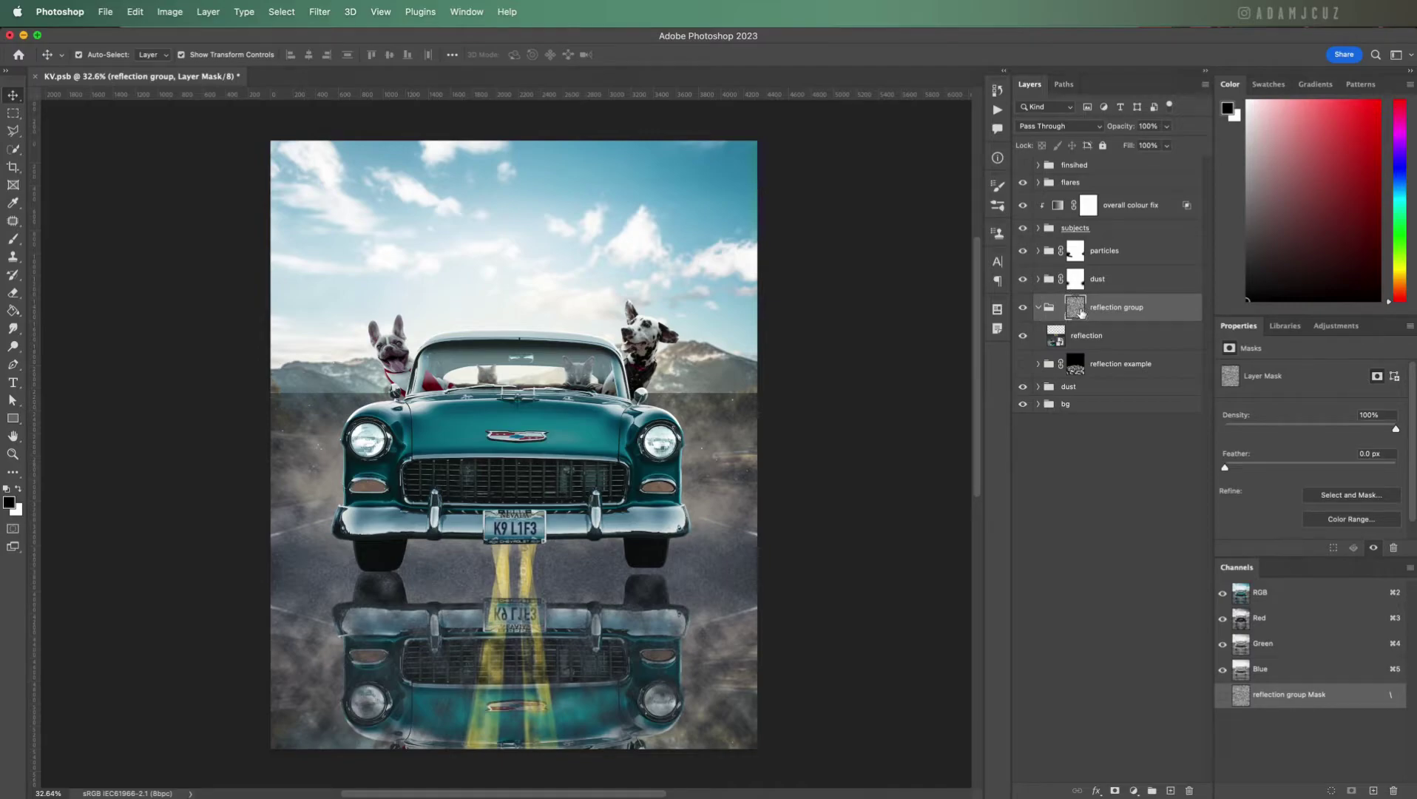
scroll(566, 654, down, 1)
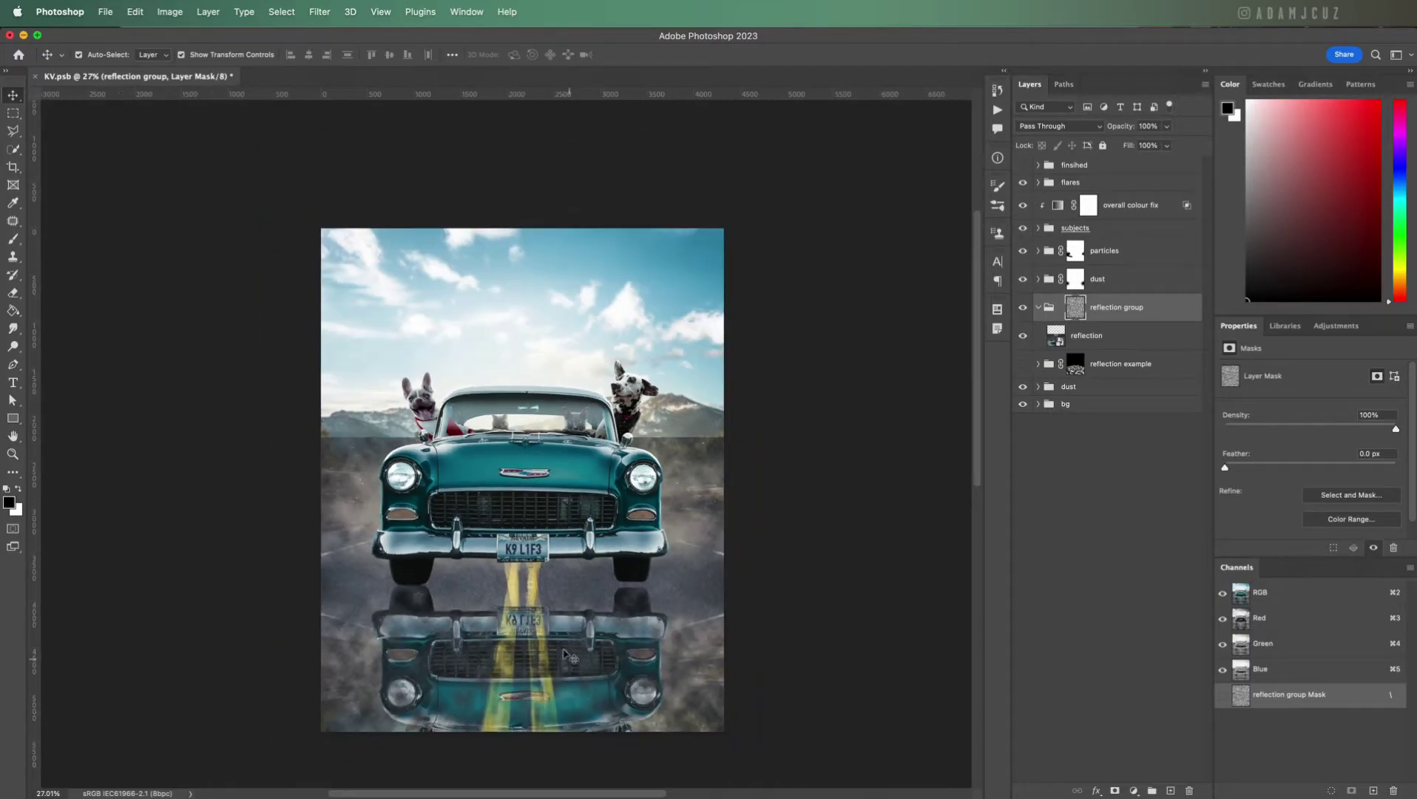
Step: Free-transform the cloud mask, stretching it down onto the road and narrowing its top in perspective
key(ctrl+t)
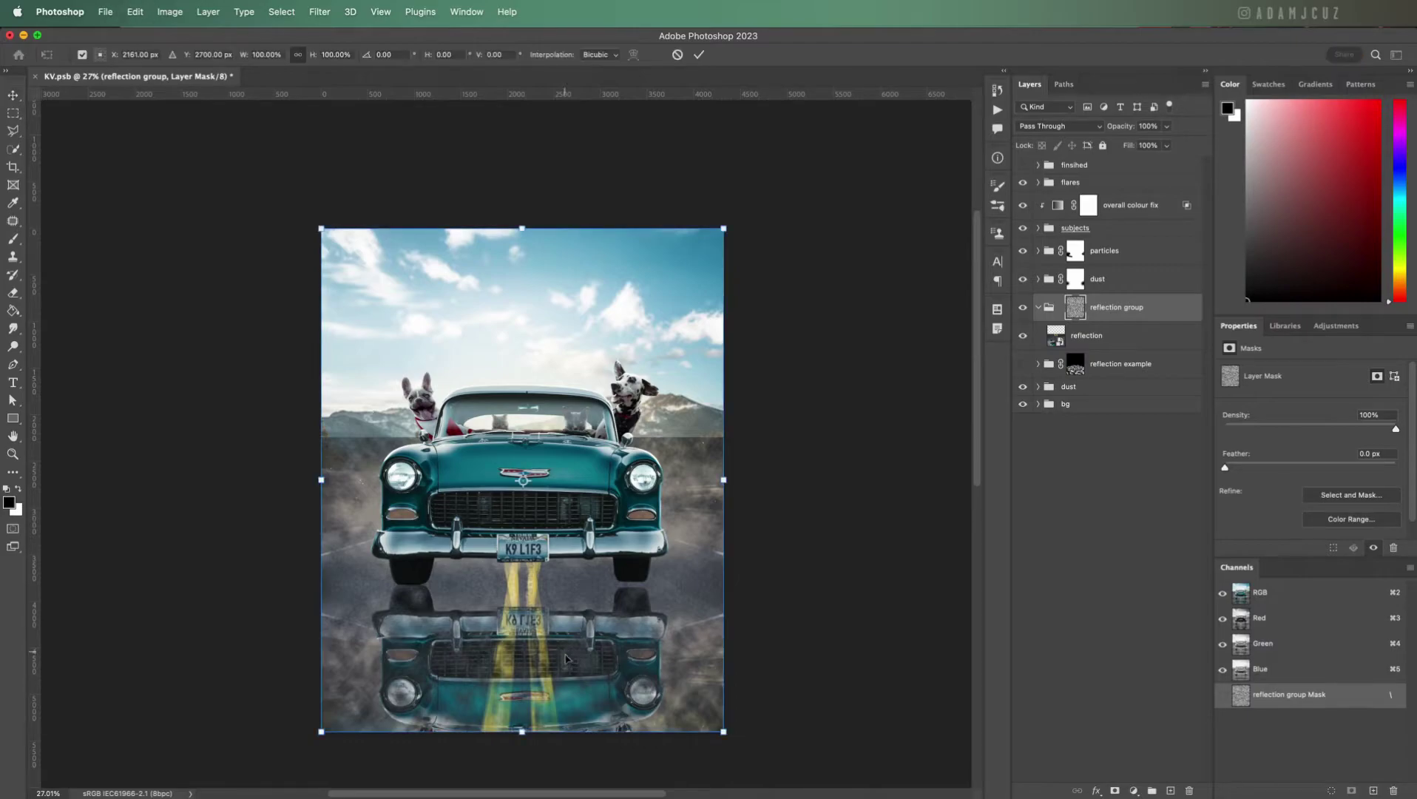
scroll(566, 657, down, 1)
drag(784, 623, 772, 481)
scroll(614, 630, down, 3)
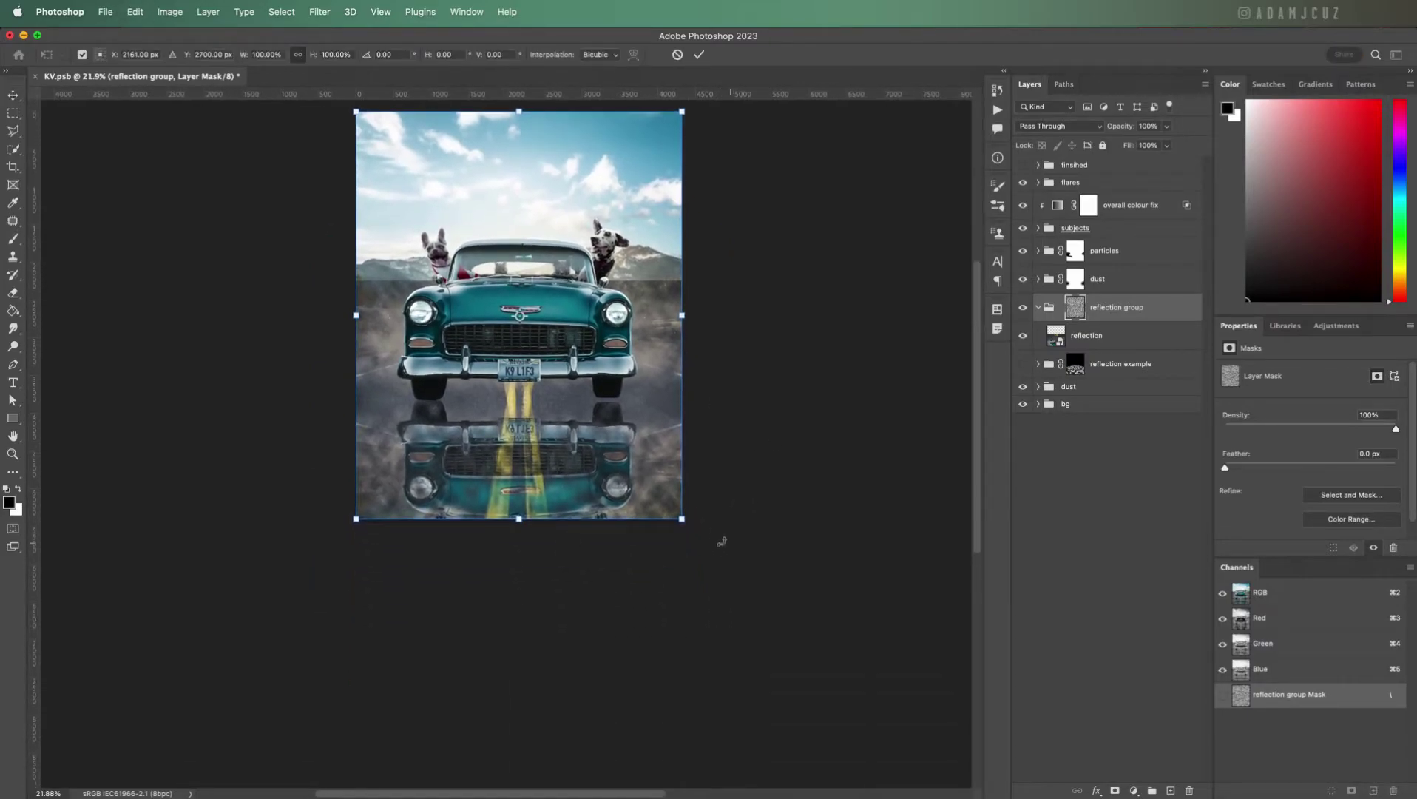
drag(519, 521, 496, 732)
drag(519, 112, 554, 344)
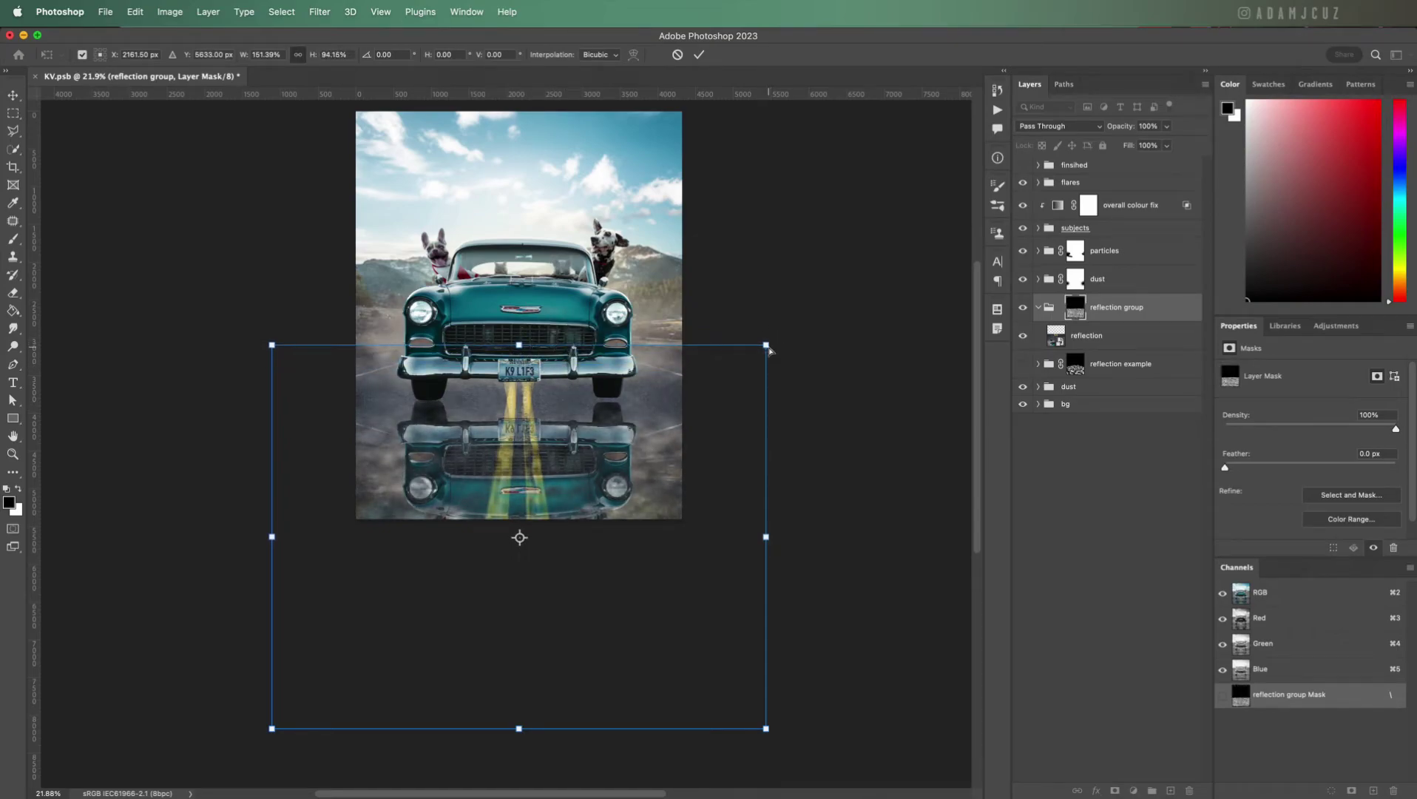
drag(768, 347, 635, 346)
key(super+minus)
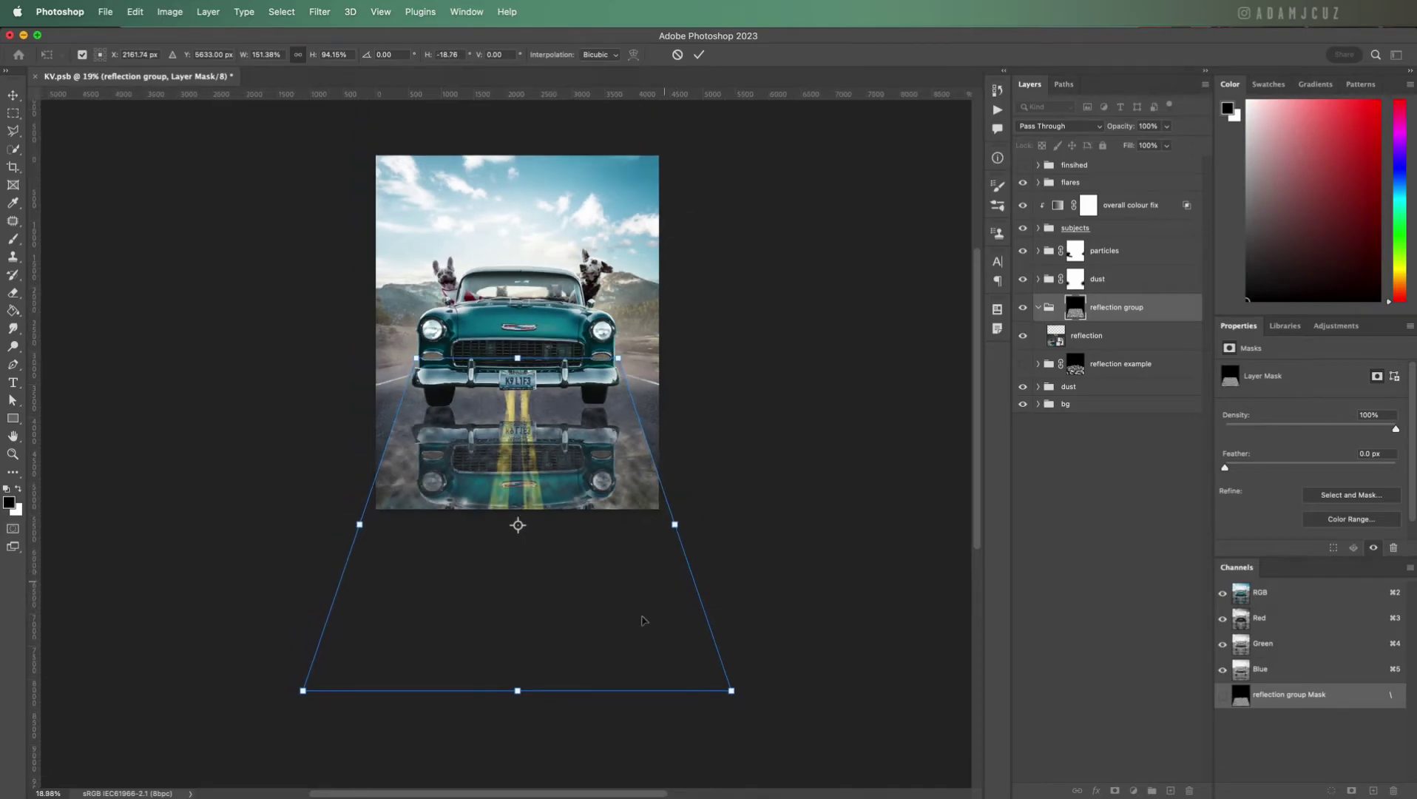
drag(517, 690, 518, 574)
drag(693, 574, 808, 559)
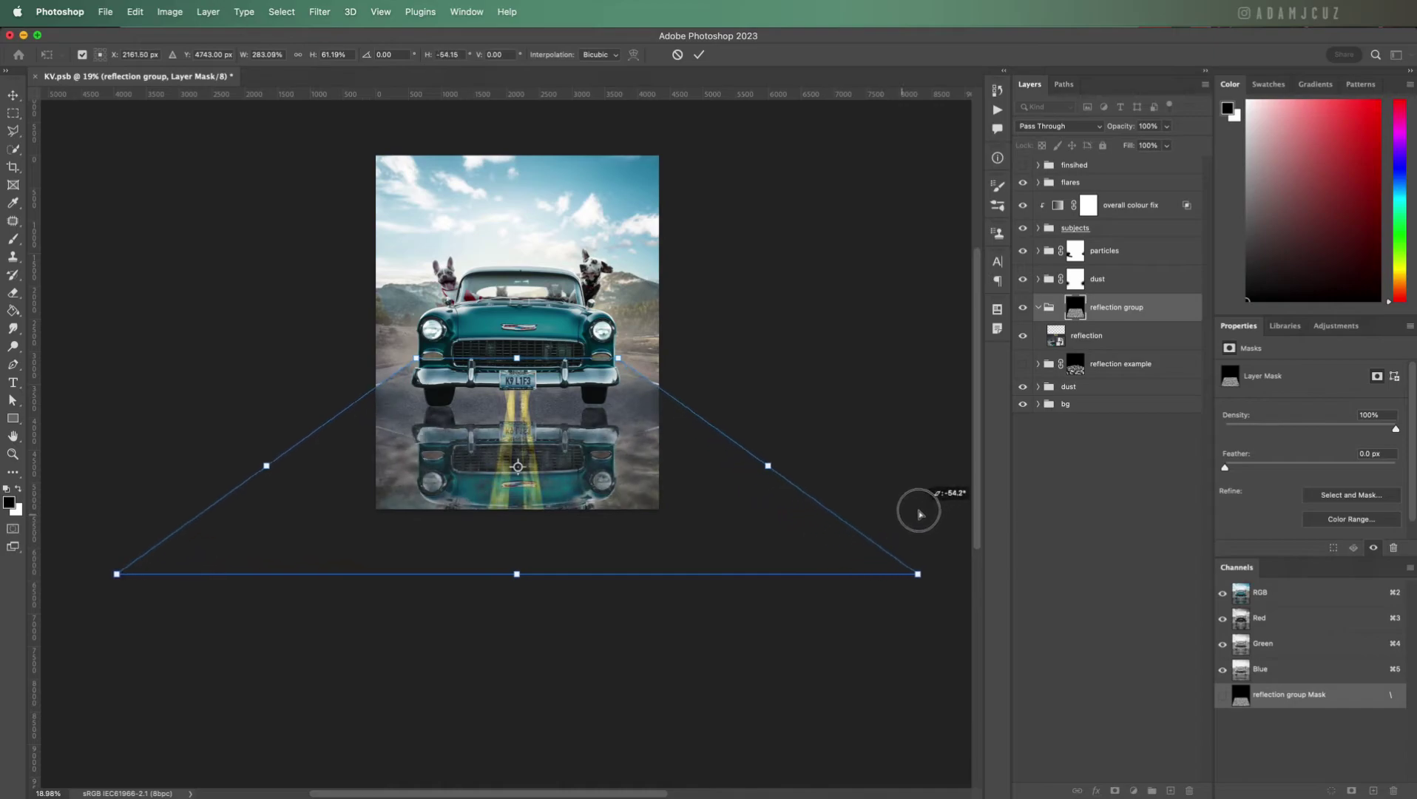
drag(918, 513, 919, 513)
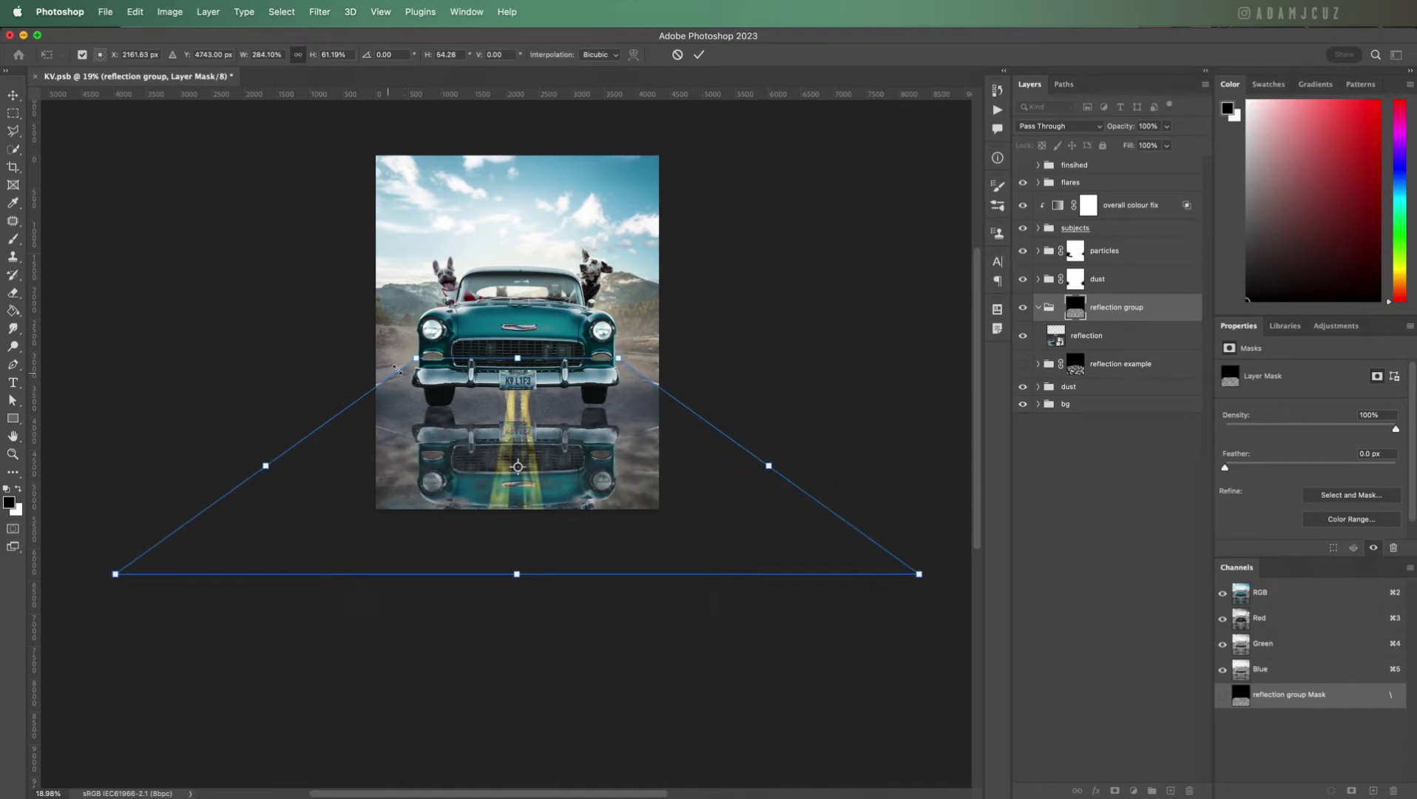
Step: Spread the mask's bottom corners much wider and fine-tune its top edge, bottom edge and slant
key(super+minus)
key(super+minus)
key(super+minus)
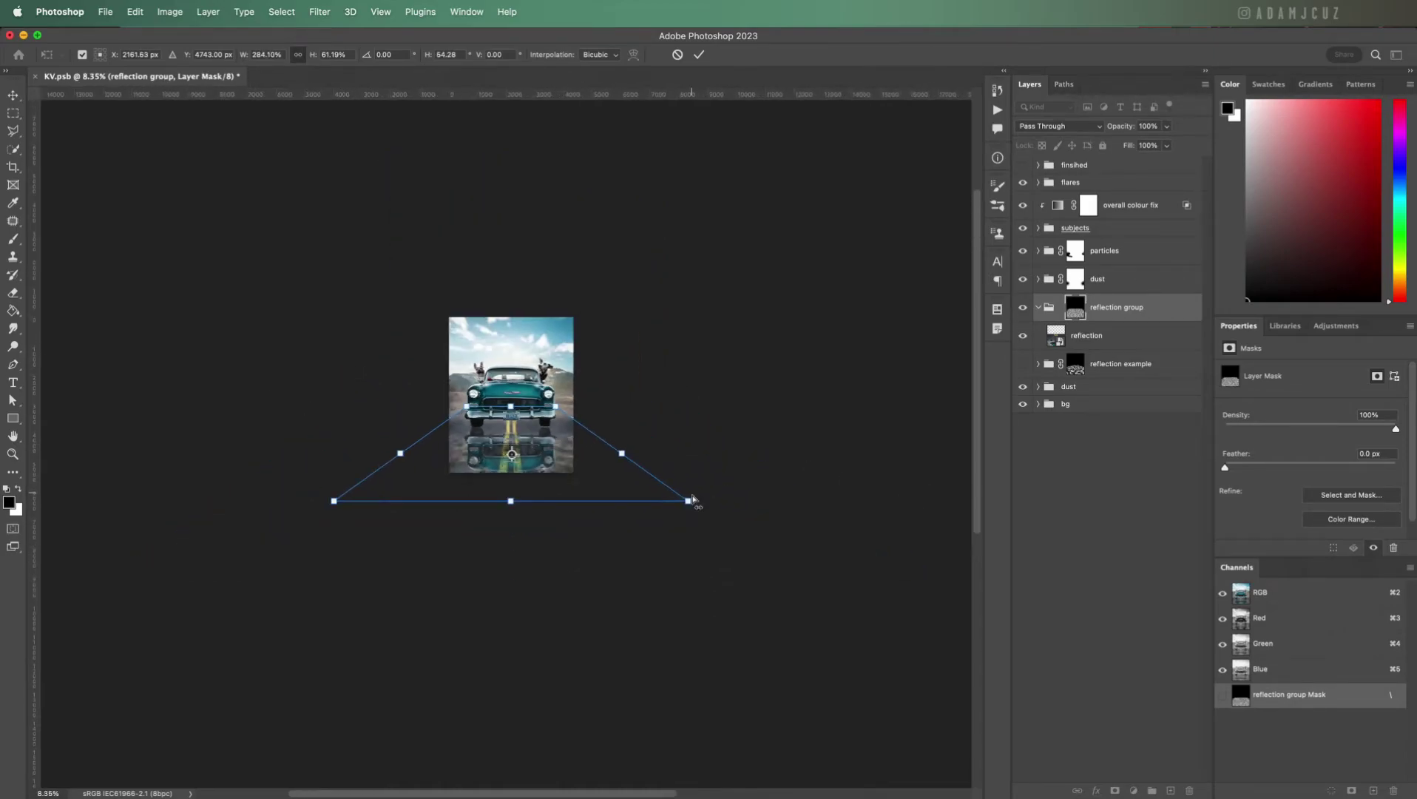
drag(688, 499, 901, 481)
key(super+minus)
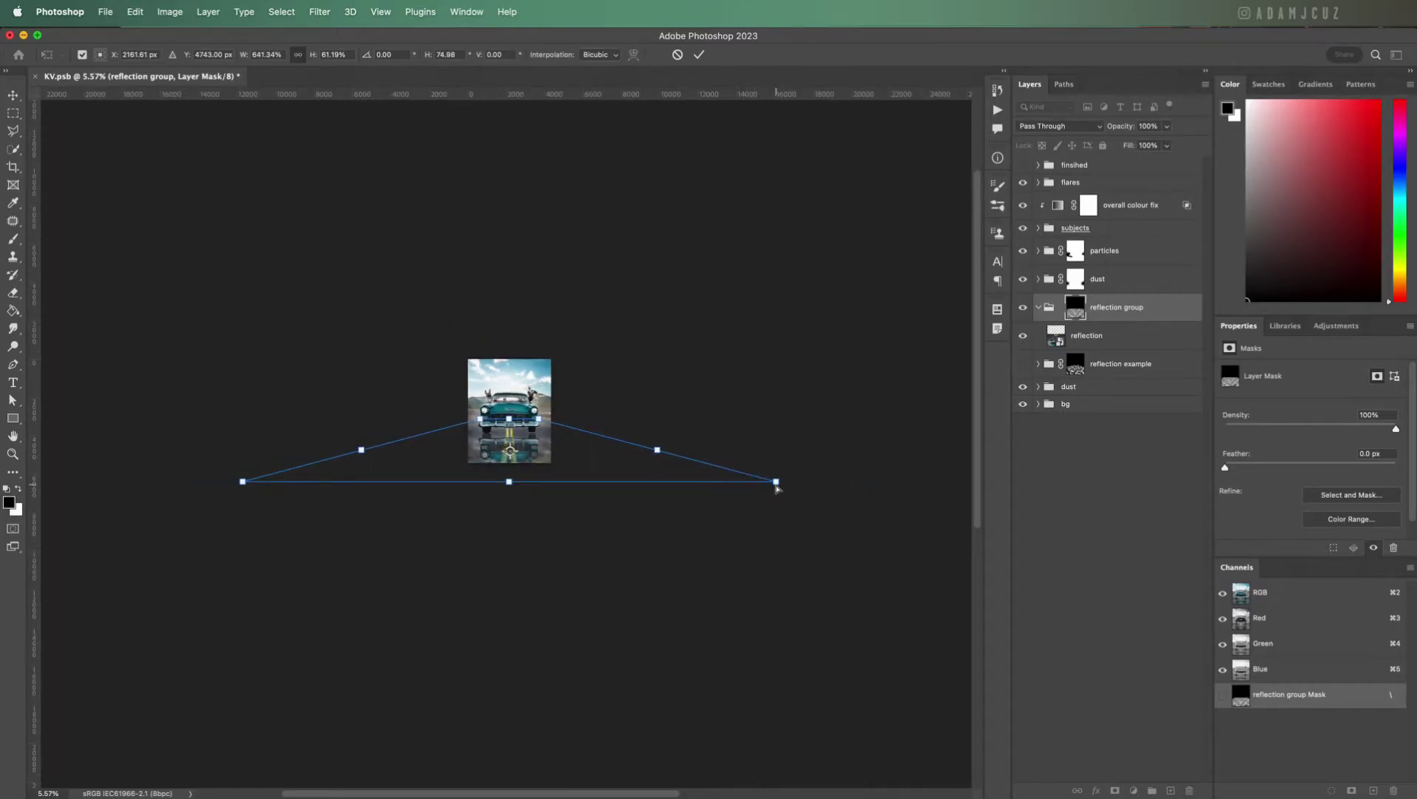
drag(775, 484, 892, 481)
scroll(498, 420, up, 5)
scroll(447, 423, up, 3)
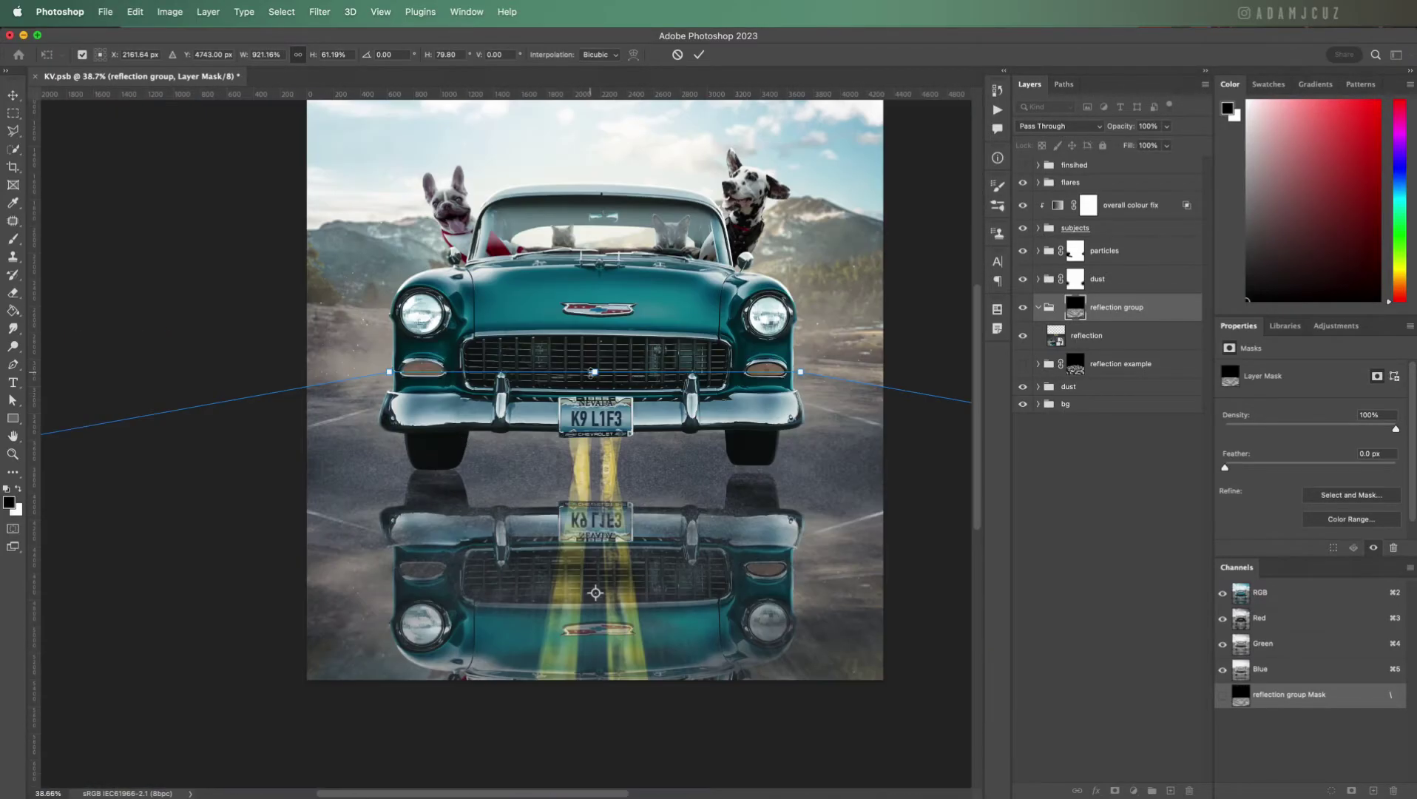
drag(594, 372, 595, 367)
scroll(581, 506, down, 3)
drag(583, 735, 582, 677)
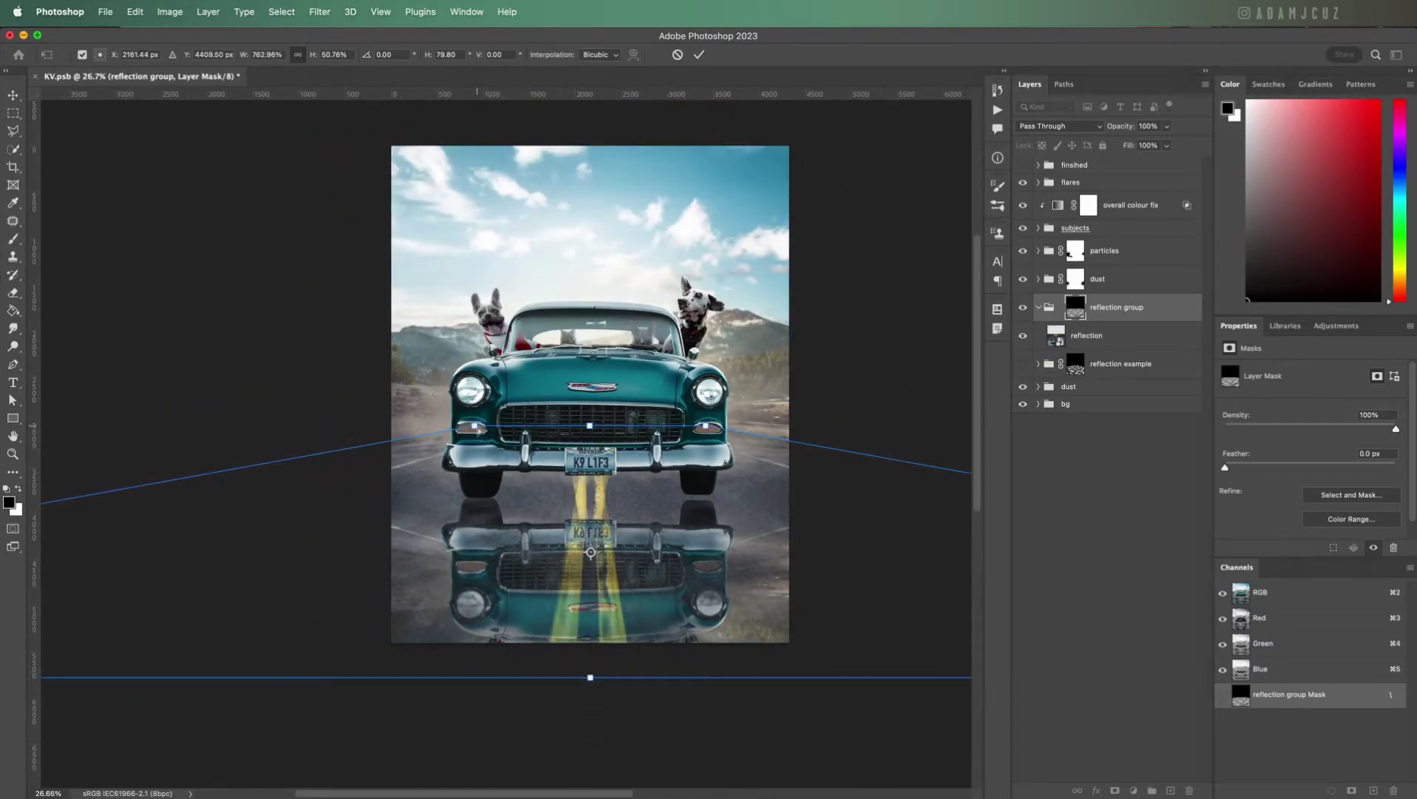
drag(477, 429, 509, 434)
scroll(509, 434, down, 5)
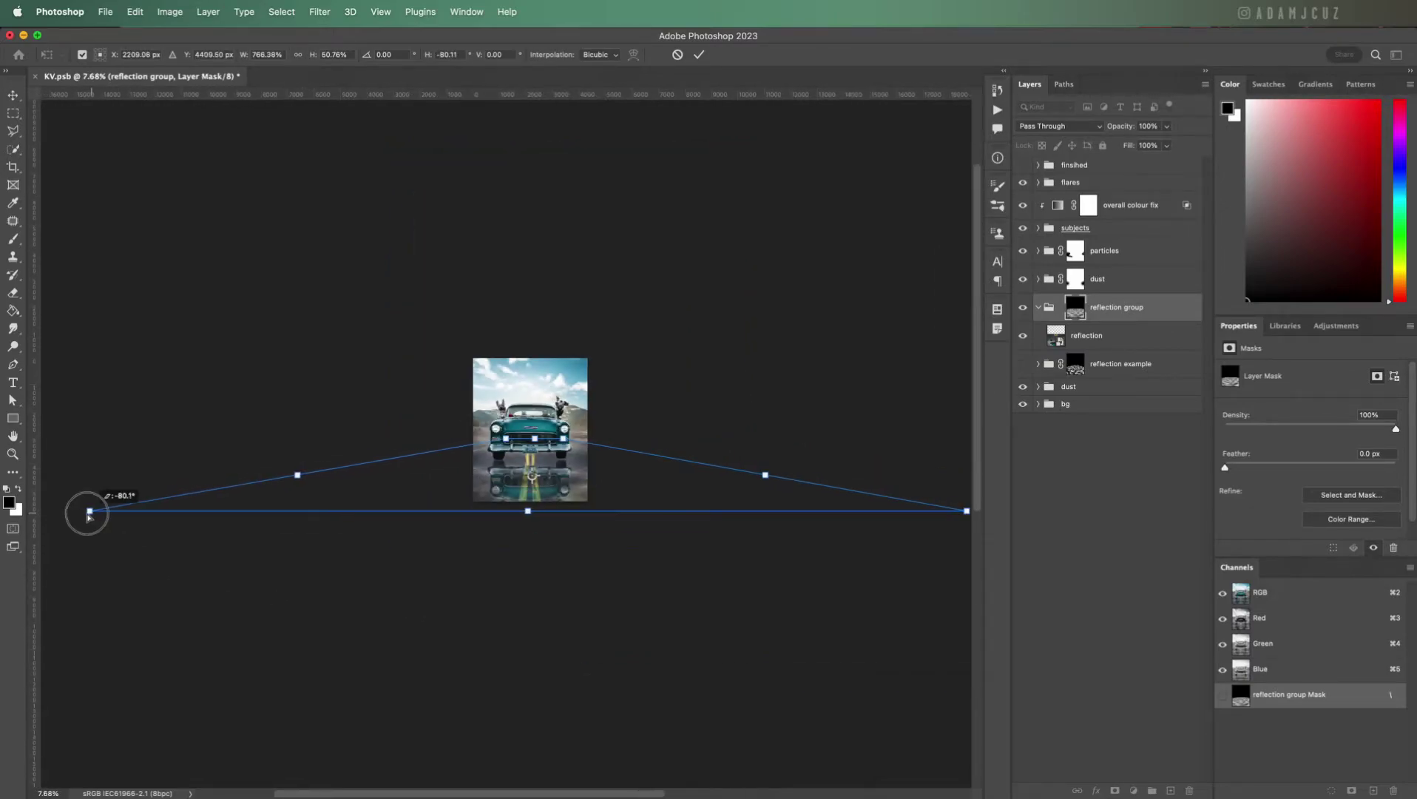
scroll(85, 512, up, 5)
scroll(708, 126, up, 2)
Step: Commit the perspective transform and display the reflection group's mask on its own
click(698, 54)
click(1020, 534)
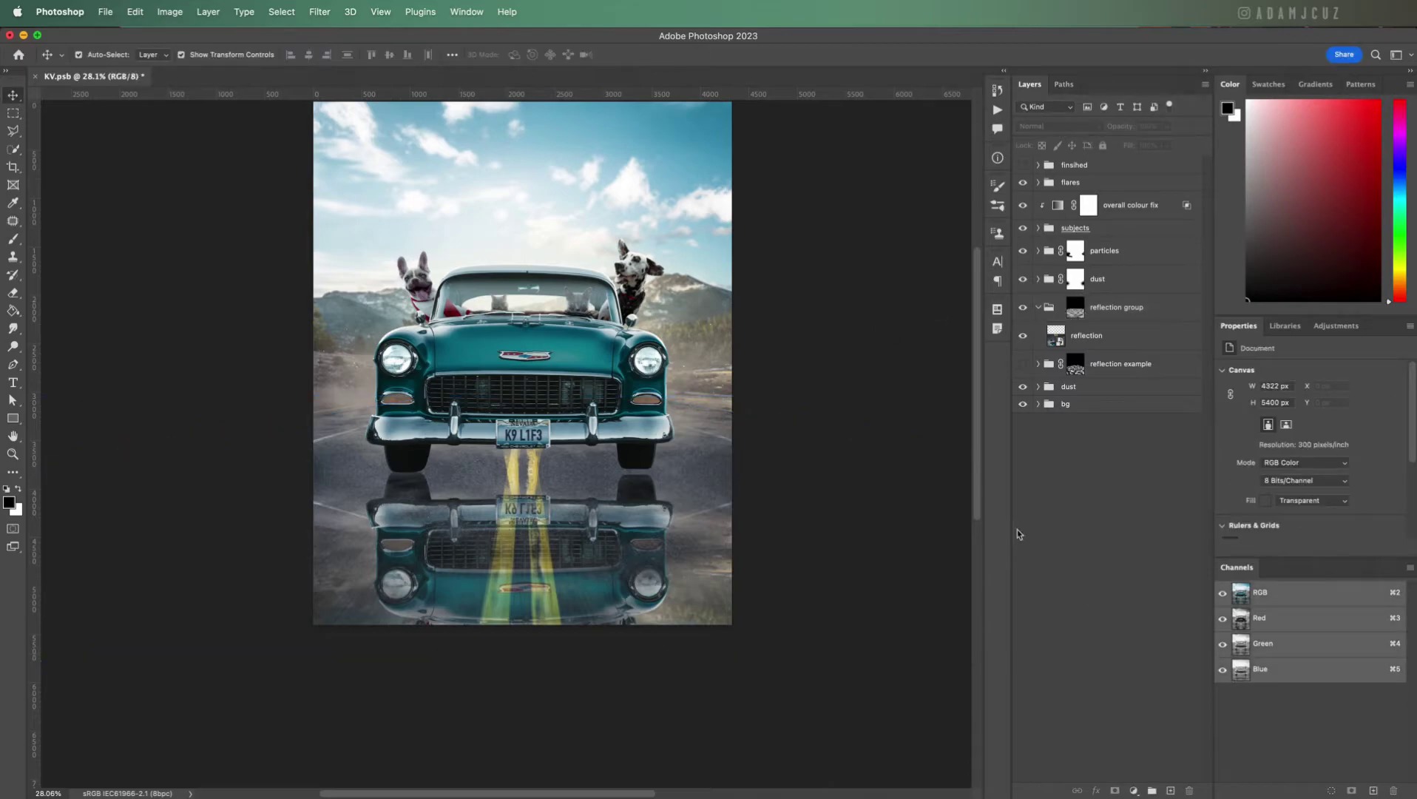
click(1078, 311)
alt+click(1081, 313)
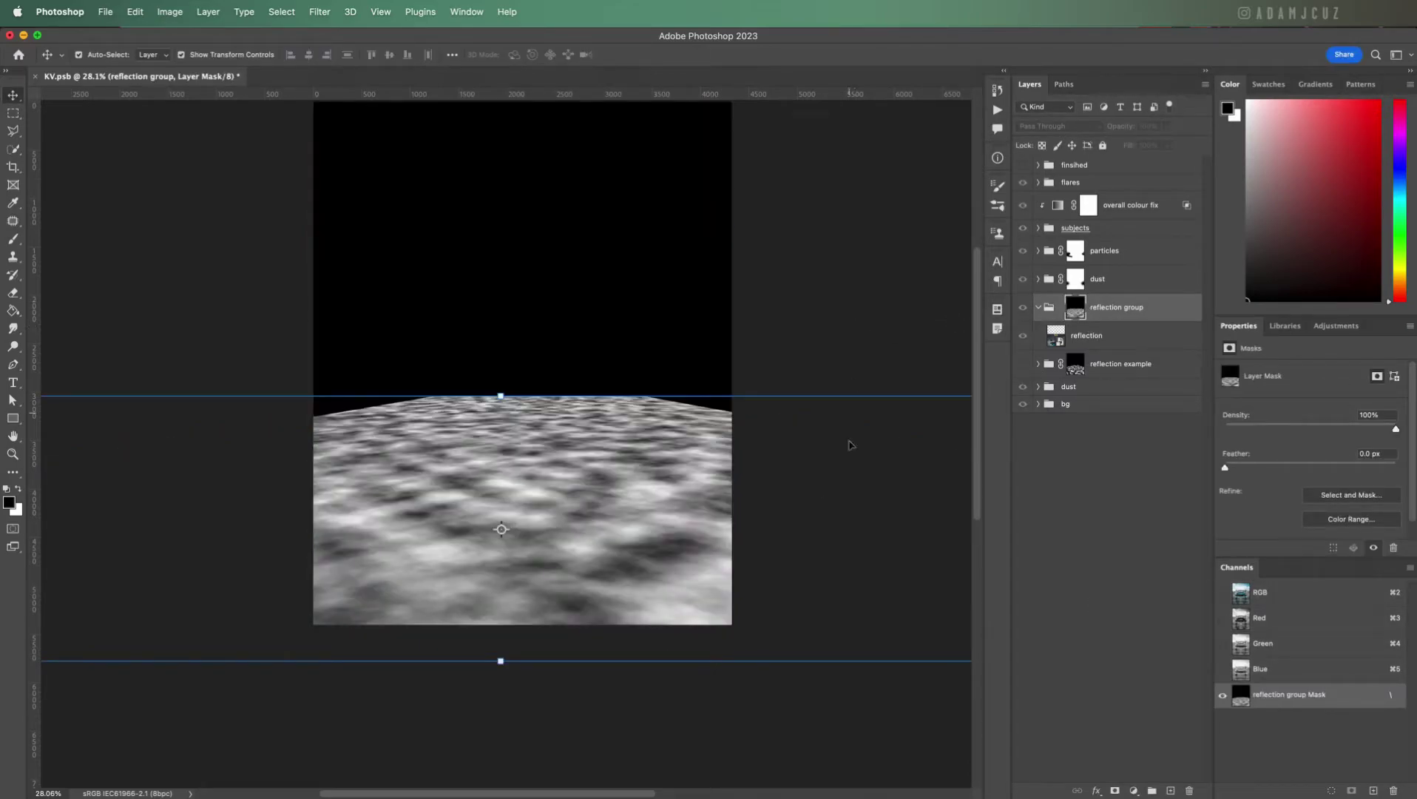
click(1064, 592)
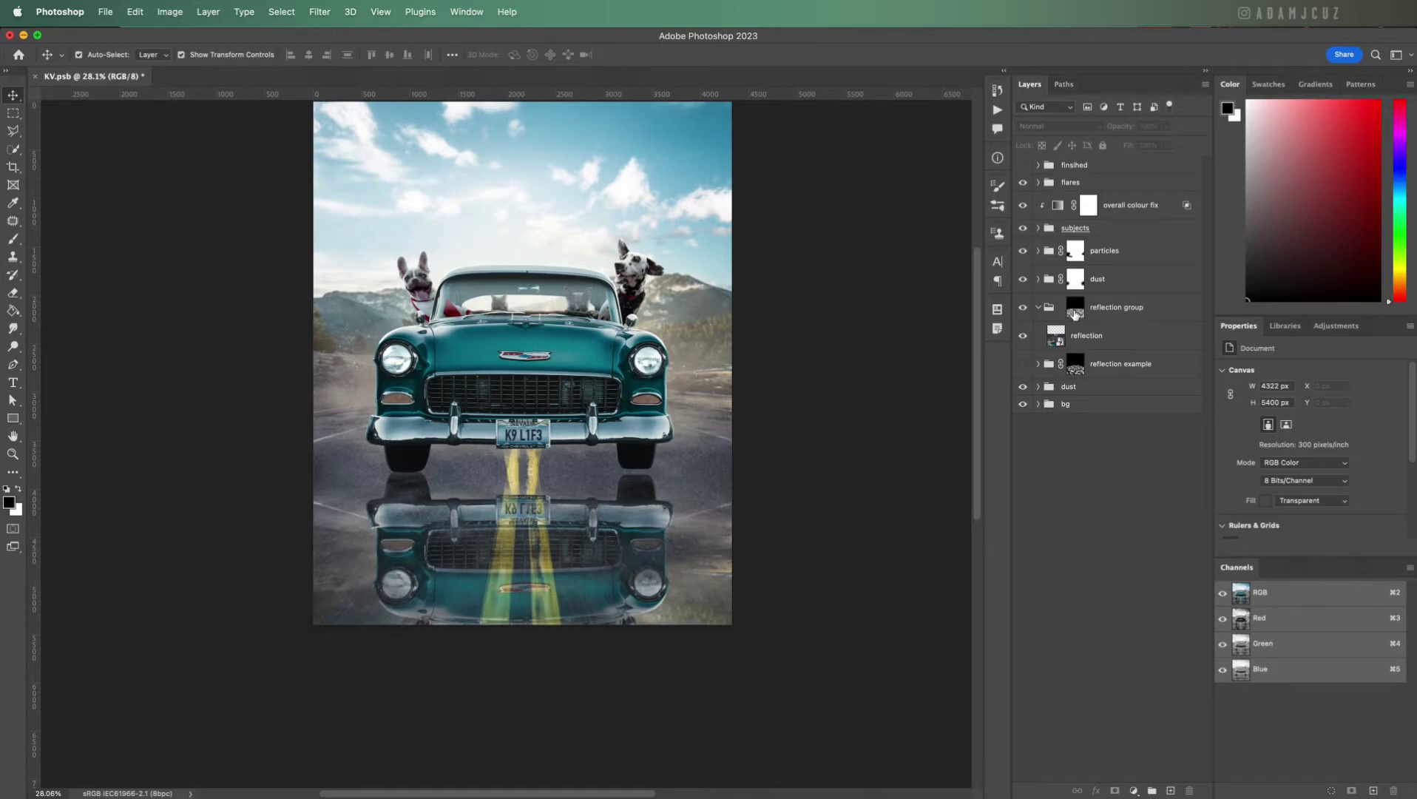
alt+click(1074, 314)
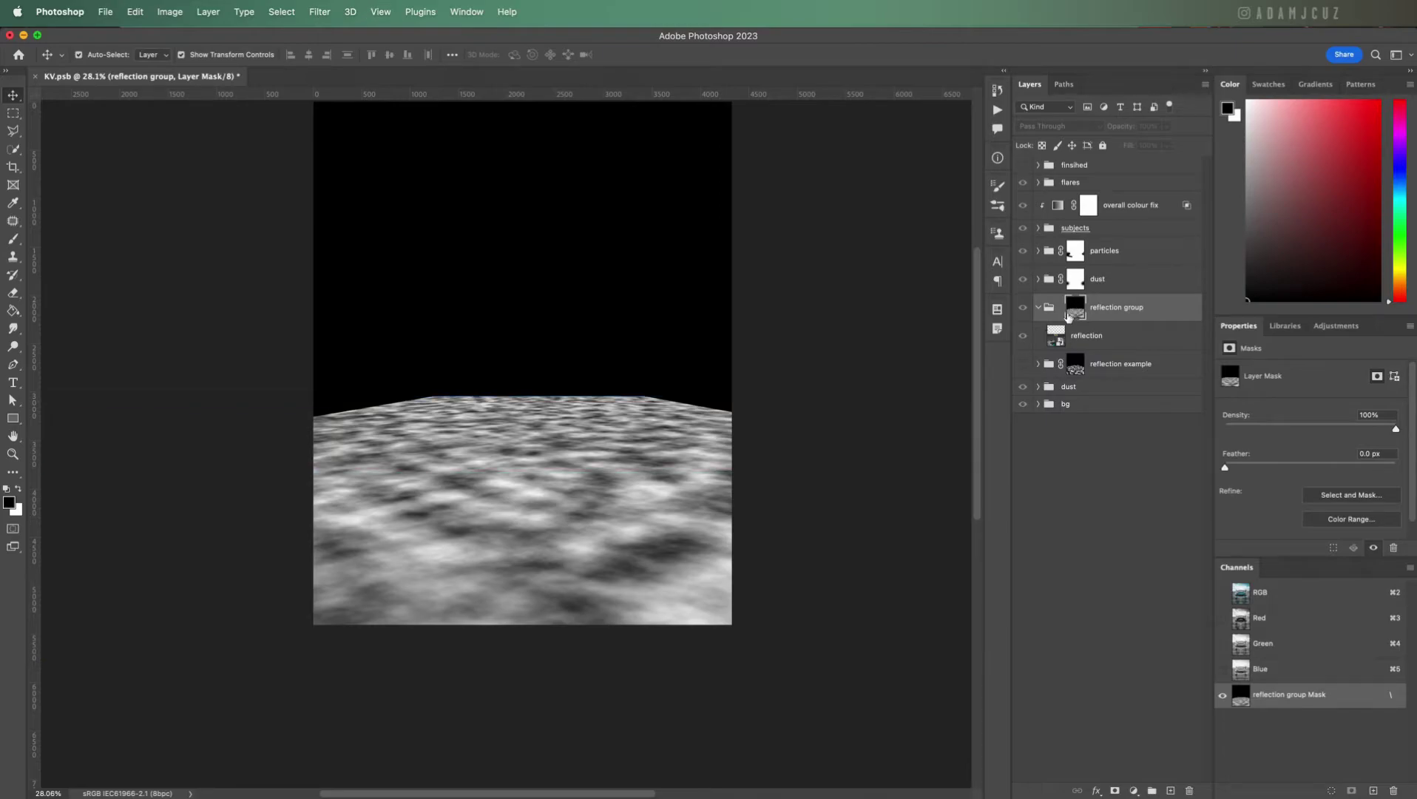
Step: Set the Paint Bucket to Overlay at 50% opacity, test a black fill on the mask, and undo it
click(13, 311)
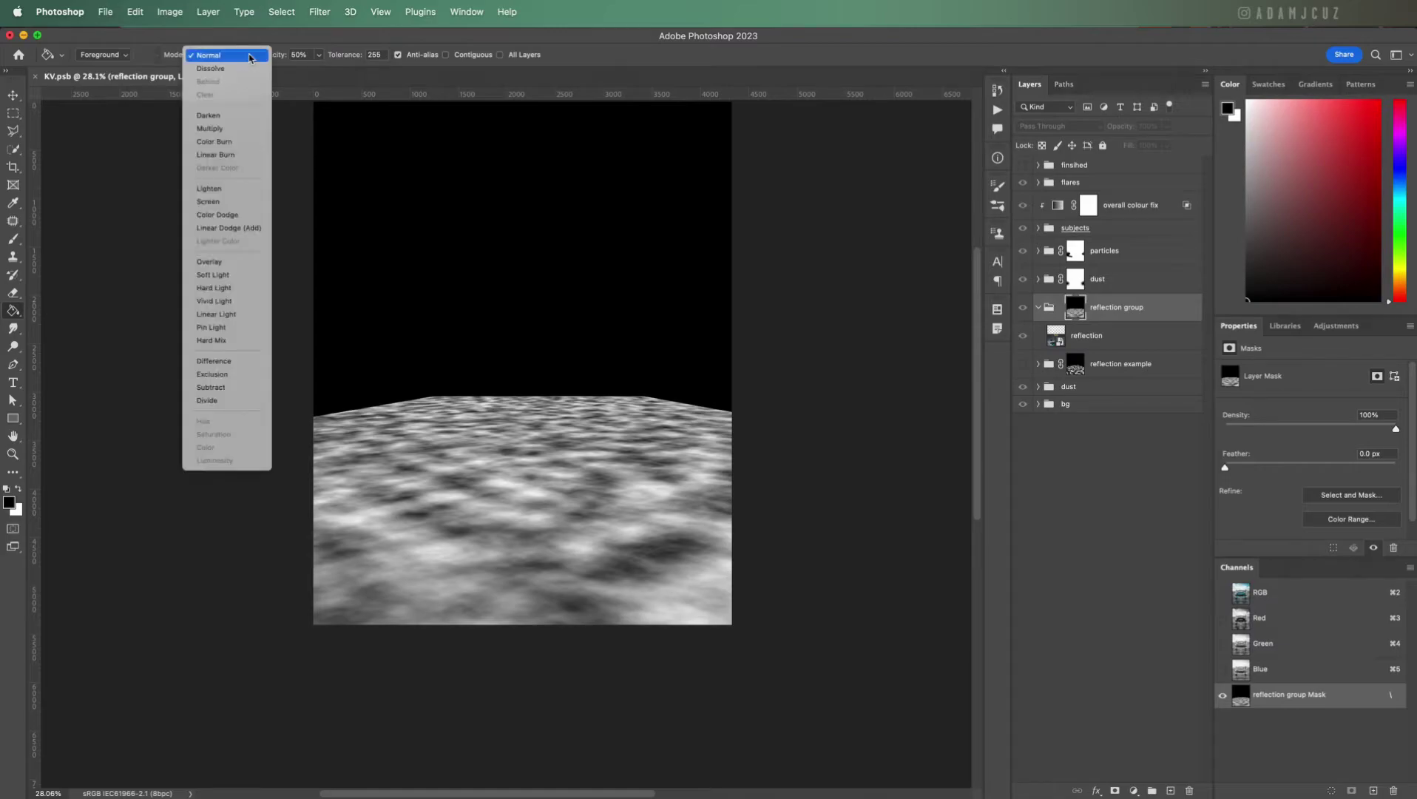
click(250, 56)
click(216, 263)
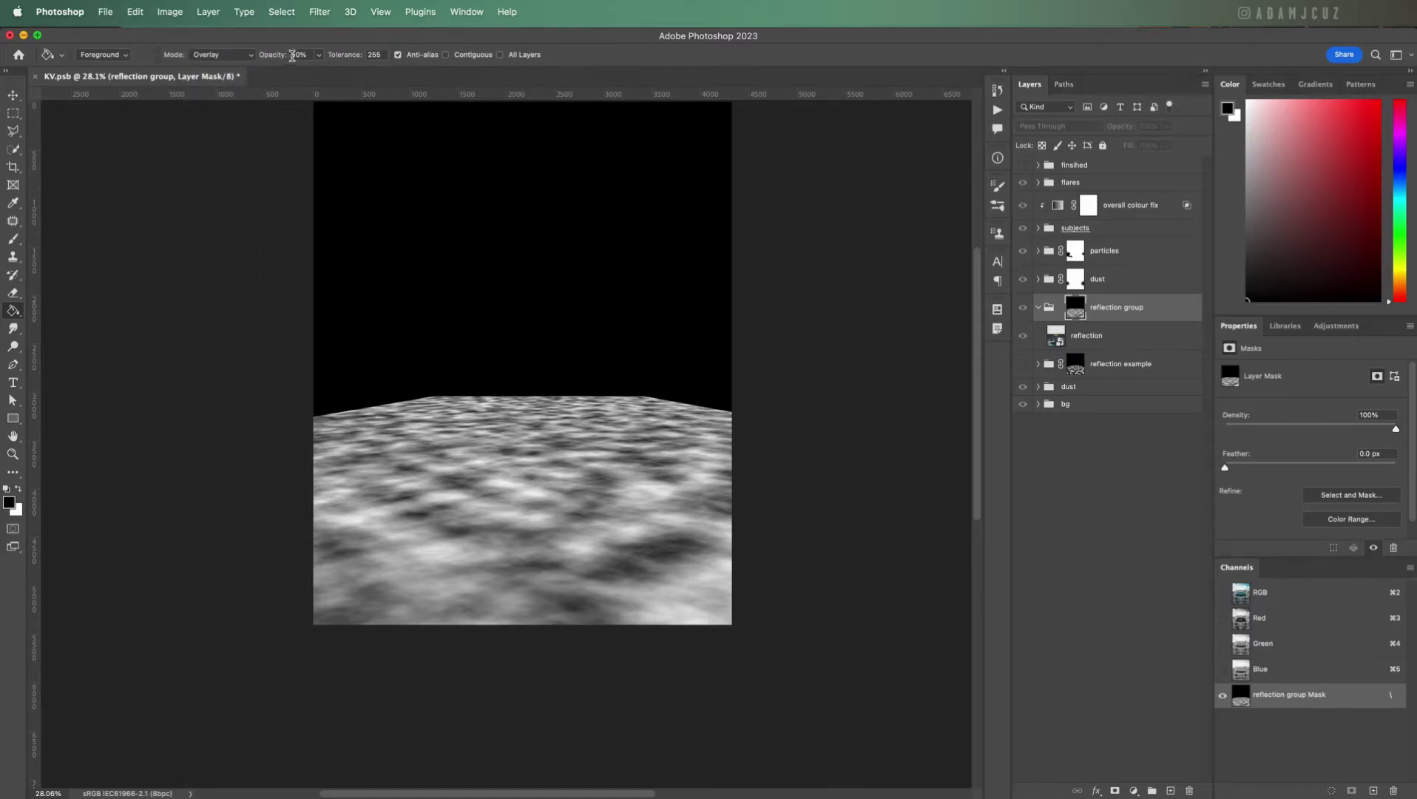
click(297, 55)
text(50)
click(525, 478)
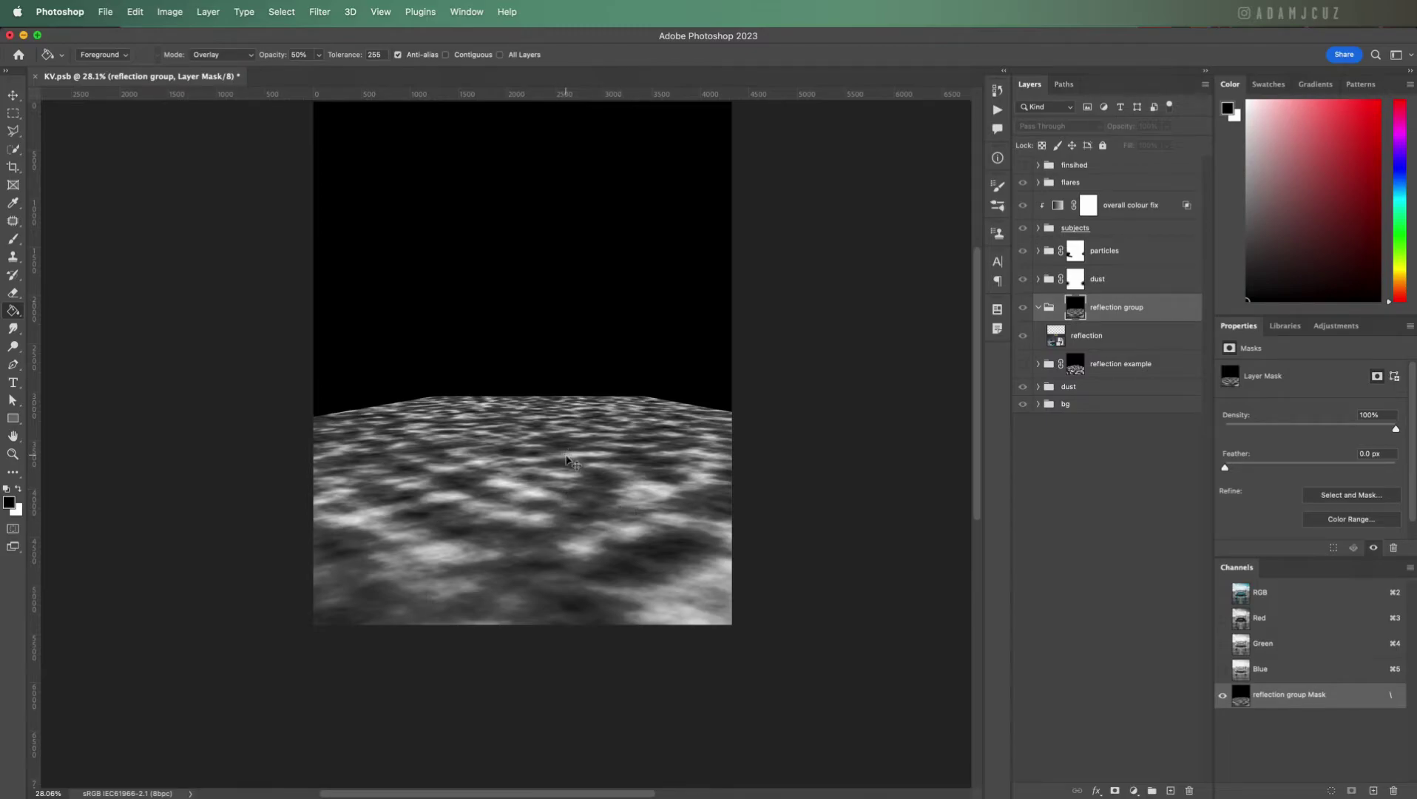
key(super+z)
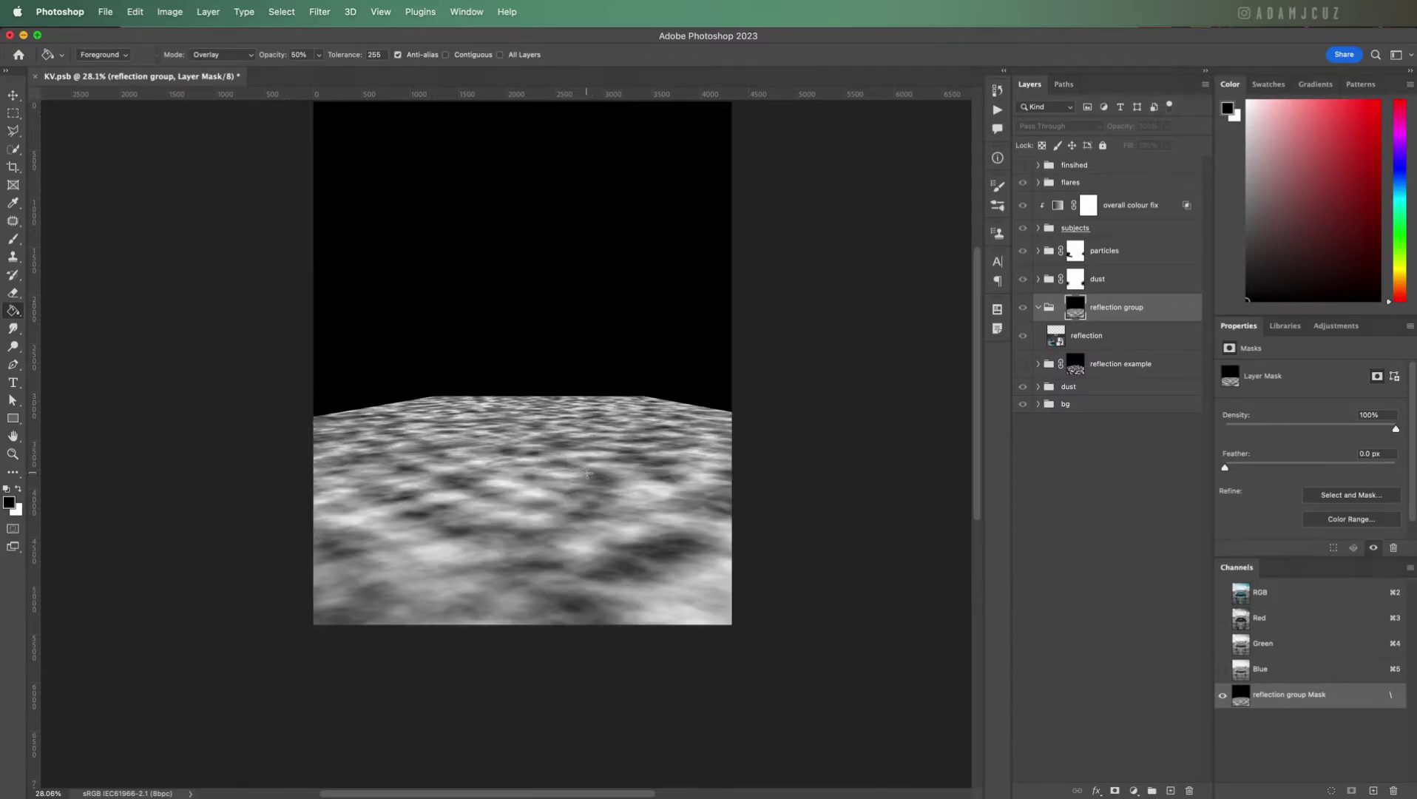
Step: Apply black and white Overlay fills to the cloud mask, checking the result on the composite
click(586, 473)
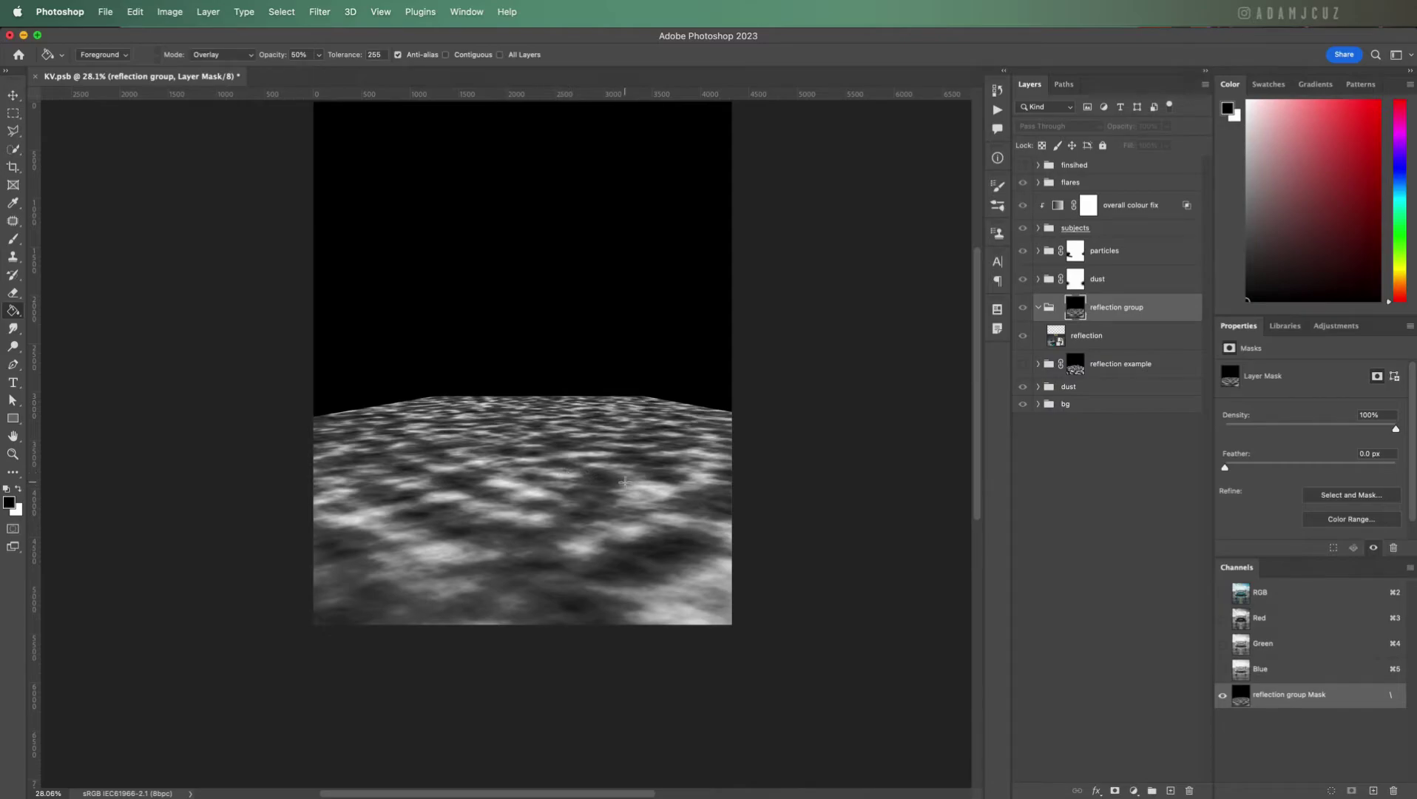
key(x)
click(600, 483)
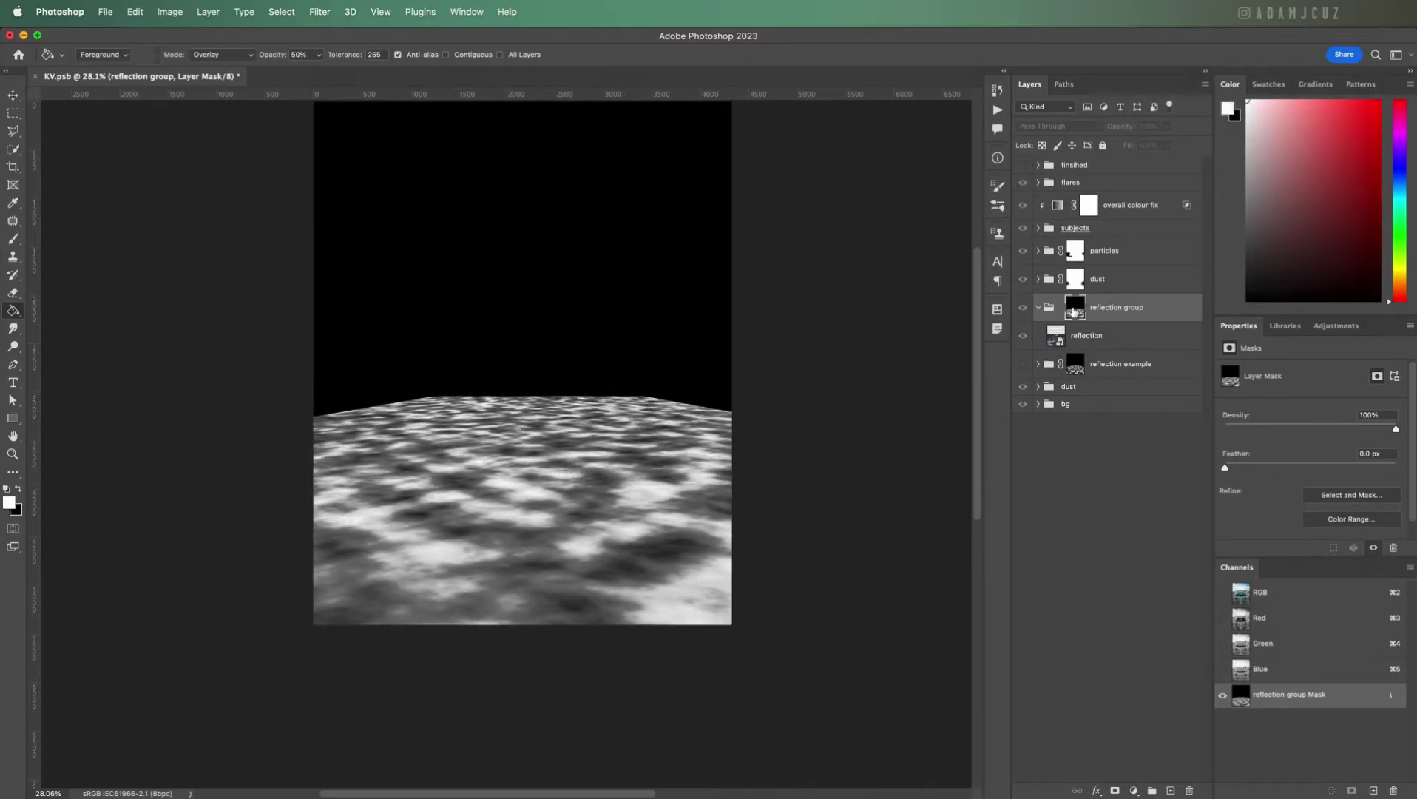
alt+click(1073, 310)
scroll(561, 593, up, 2)
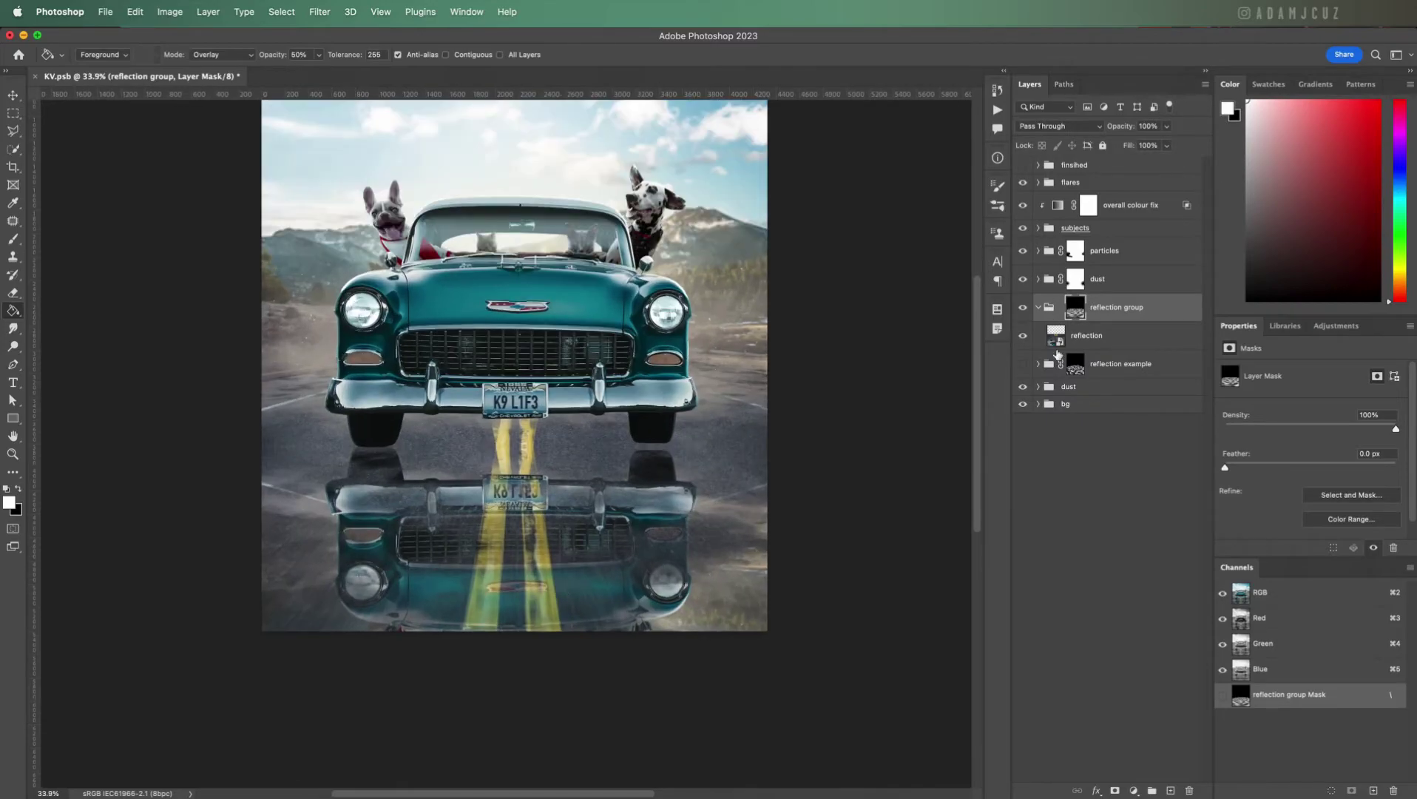
alt+click(1075, 309)
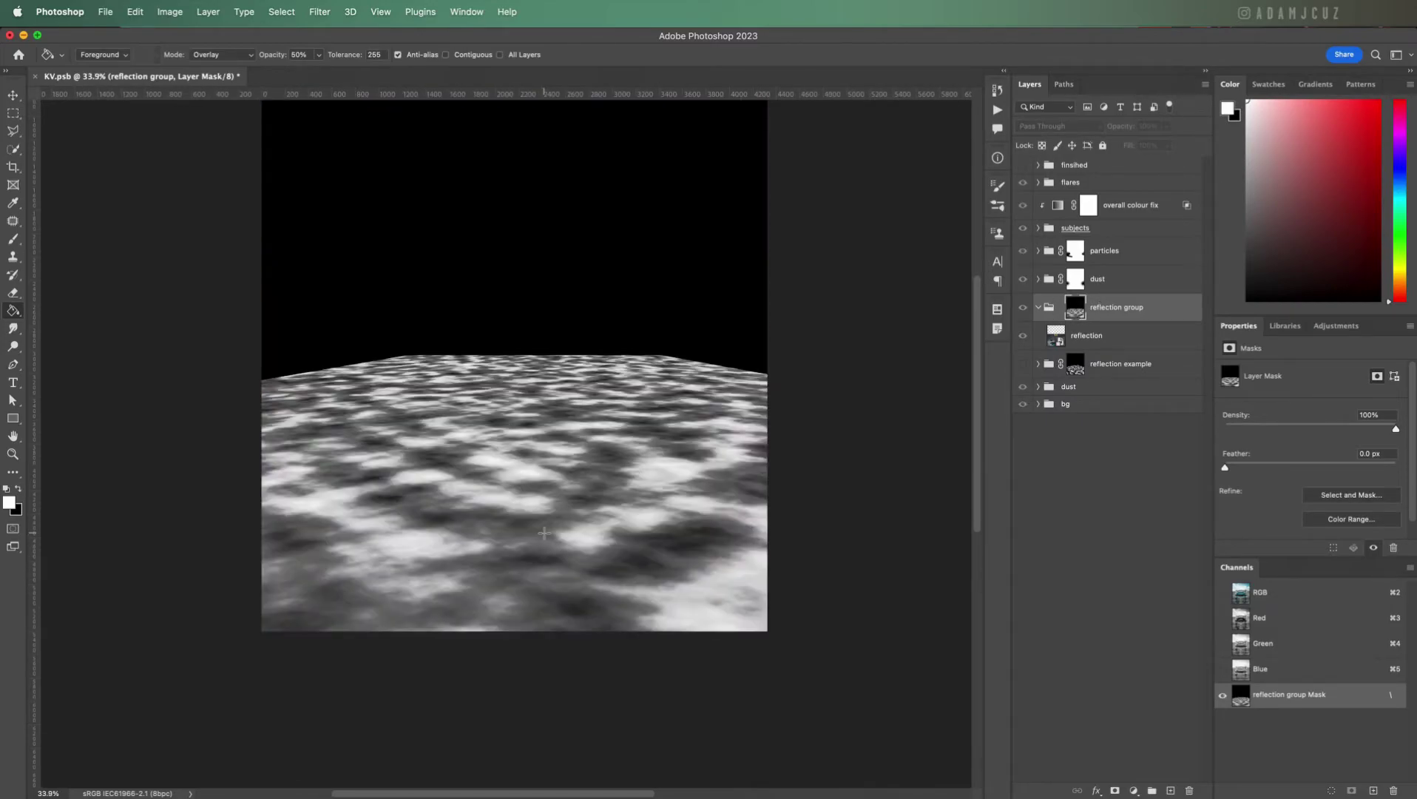
key(x)
click(509, 535)
alt+click(1079, 314)
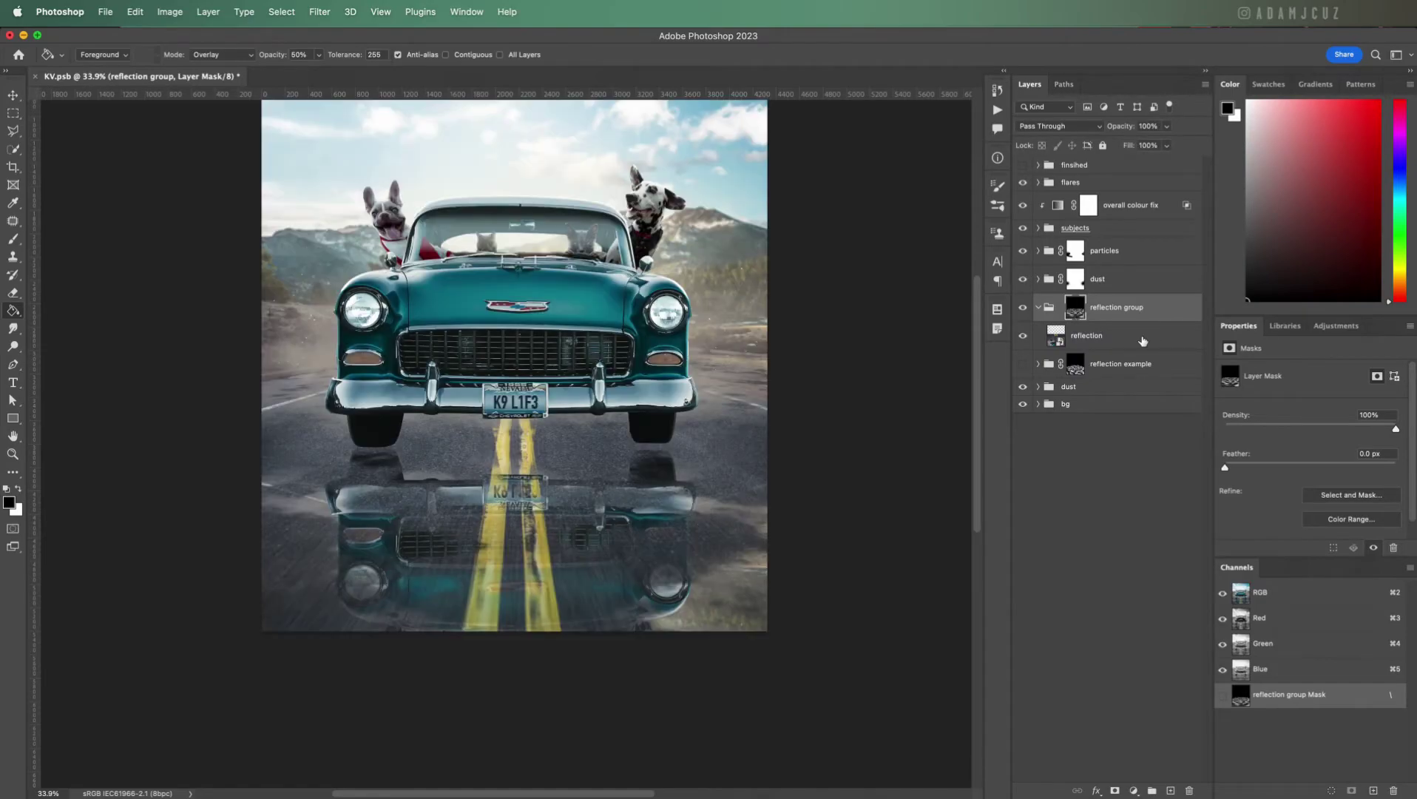
Step: Add an 8-pixel Gaussian Blur smart filter to the reflection layer
click(1131, 336)
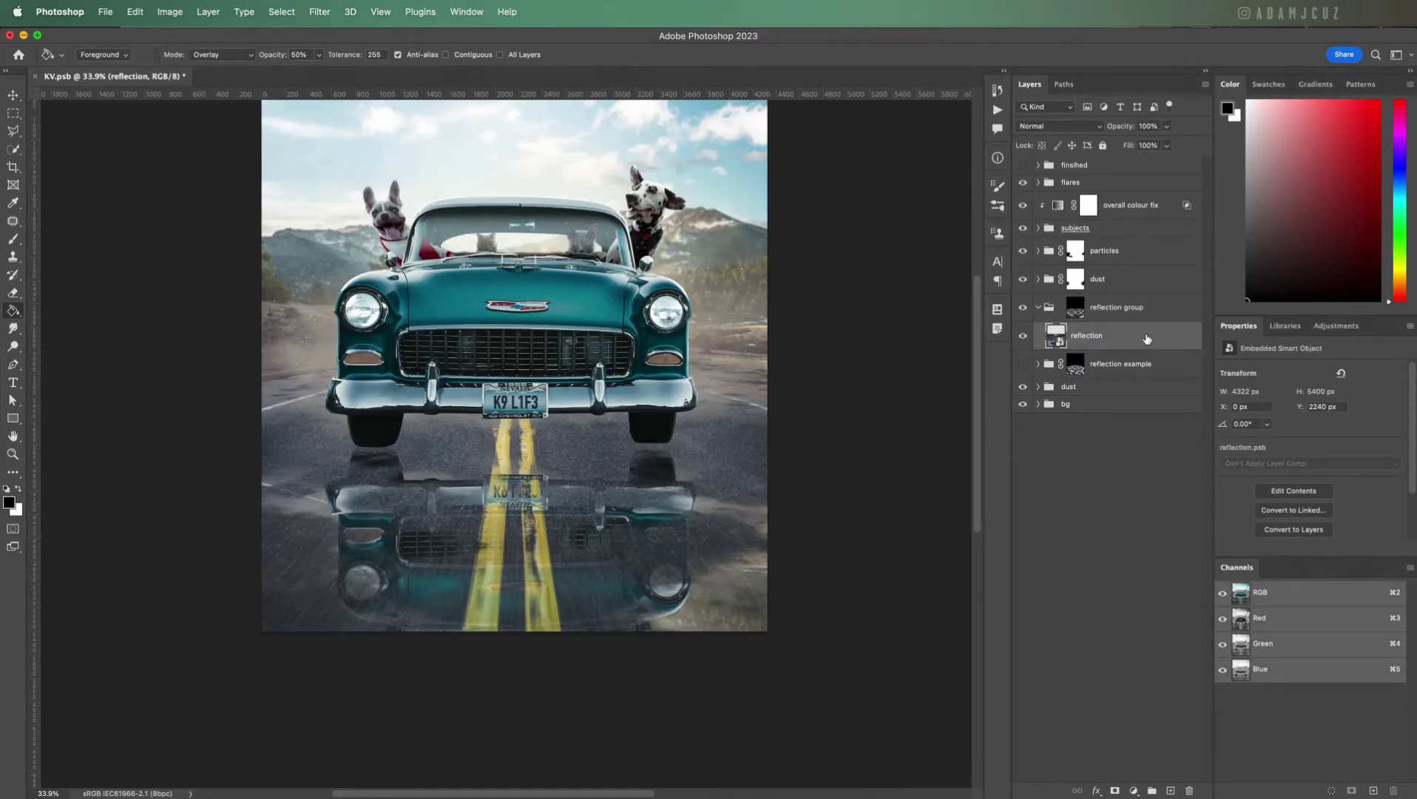
click(309, 12)
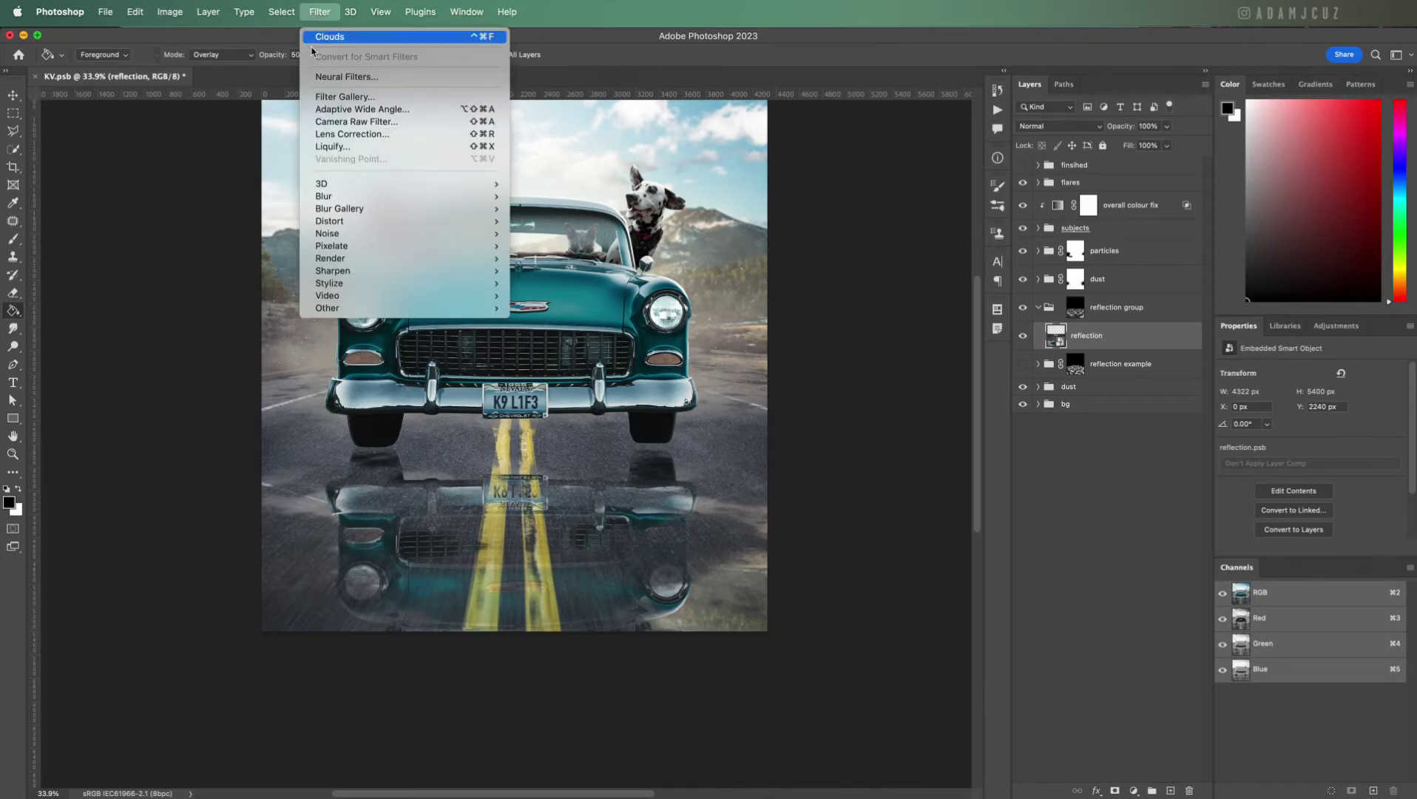
mouse_move(347, 196)
click(537, 245)
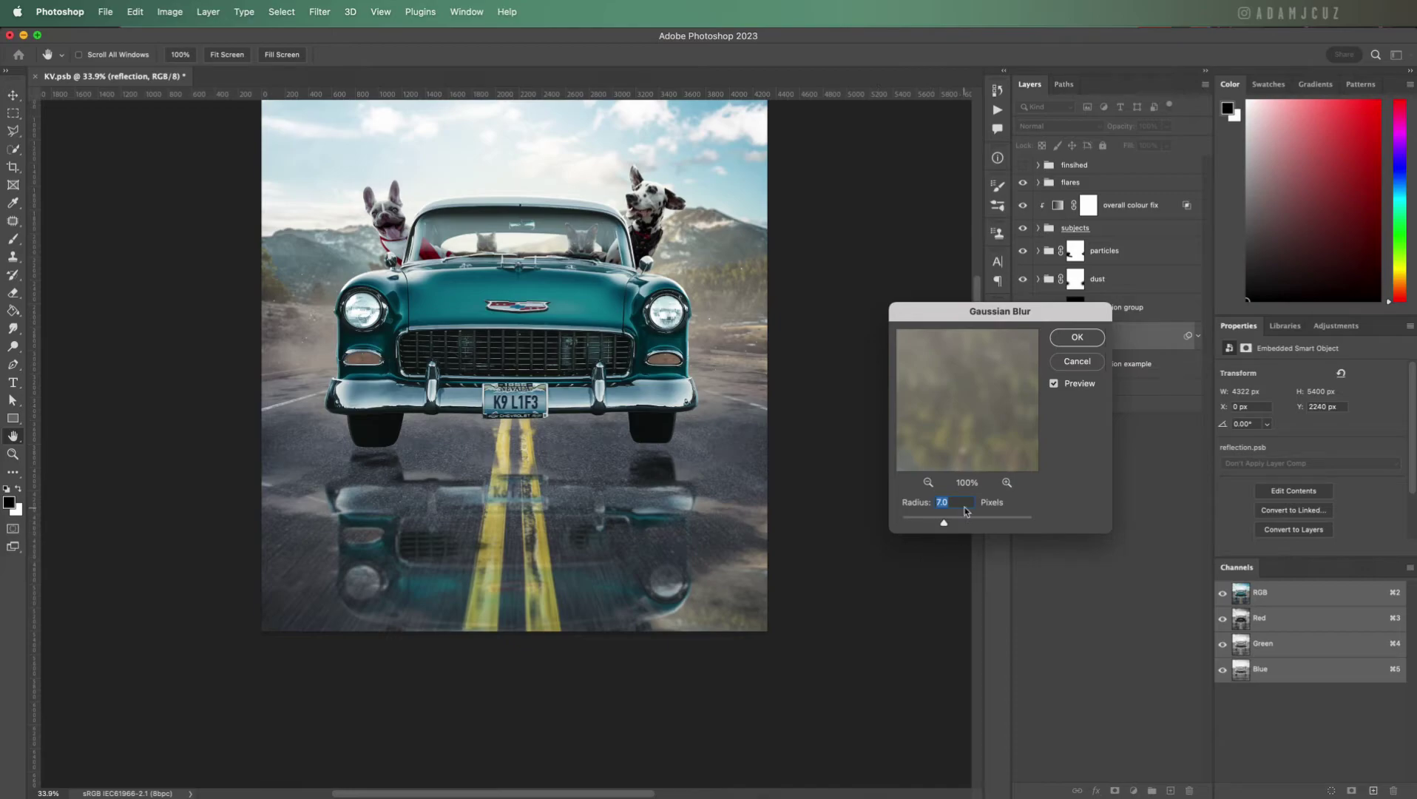
text(6)
click(910, 507)
drag(910, 507, 1006, 515)
click(1097, 337)
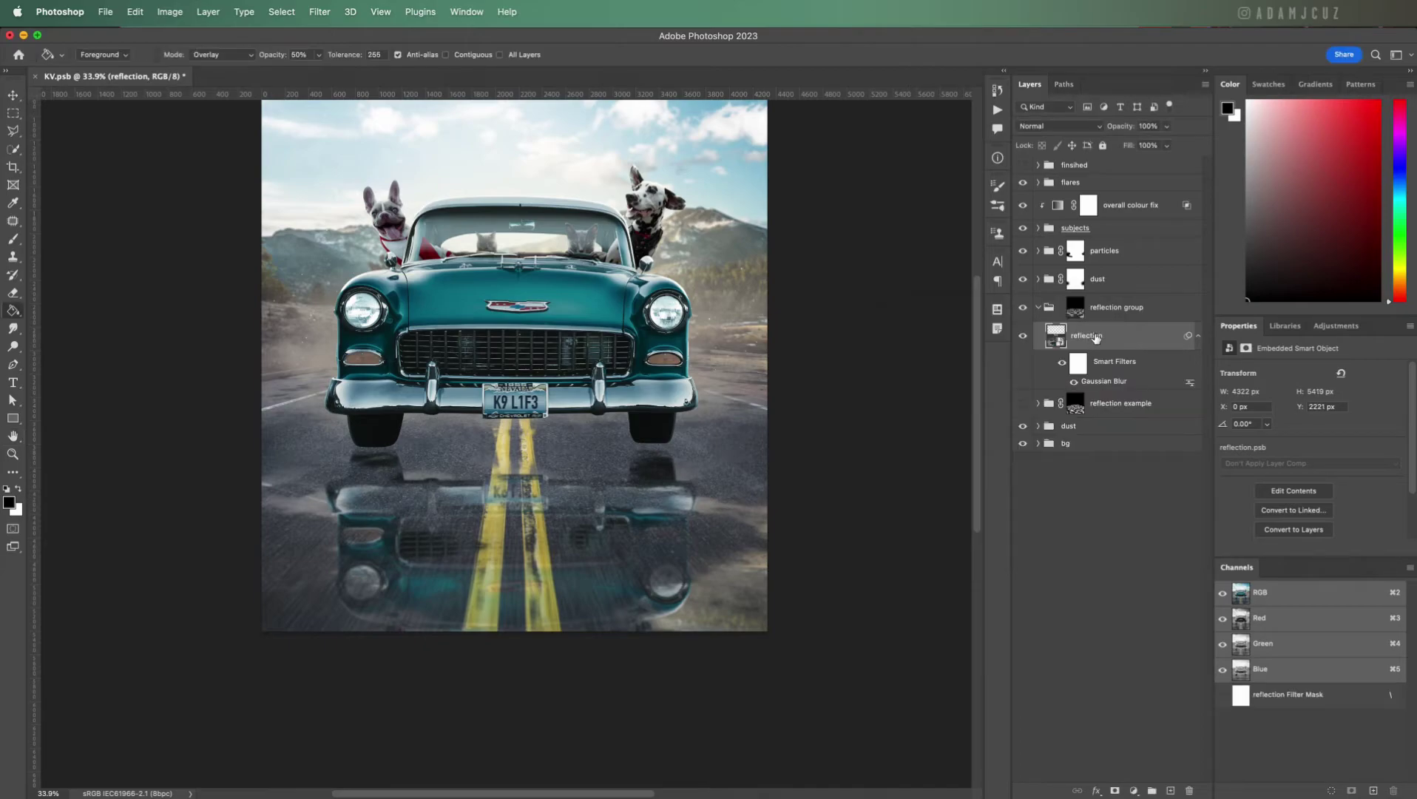
Step: Split the reflection's Underlying Layer Blend If sliders to 0/61 and 206/255
double_click(1145, 340)
drag(1125, 343, 1051, 251)
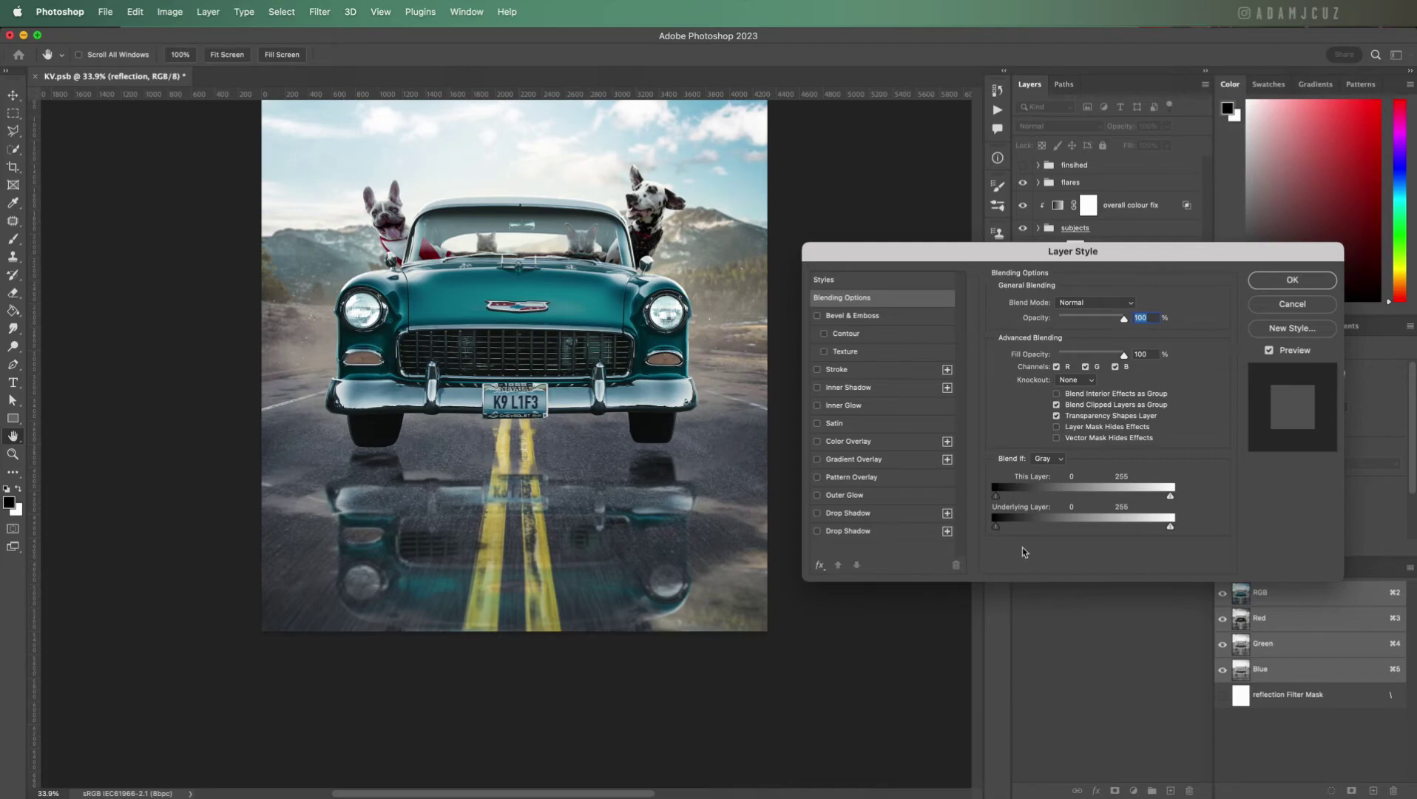
key(alt)
drag(997, 533, 1039, 534)
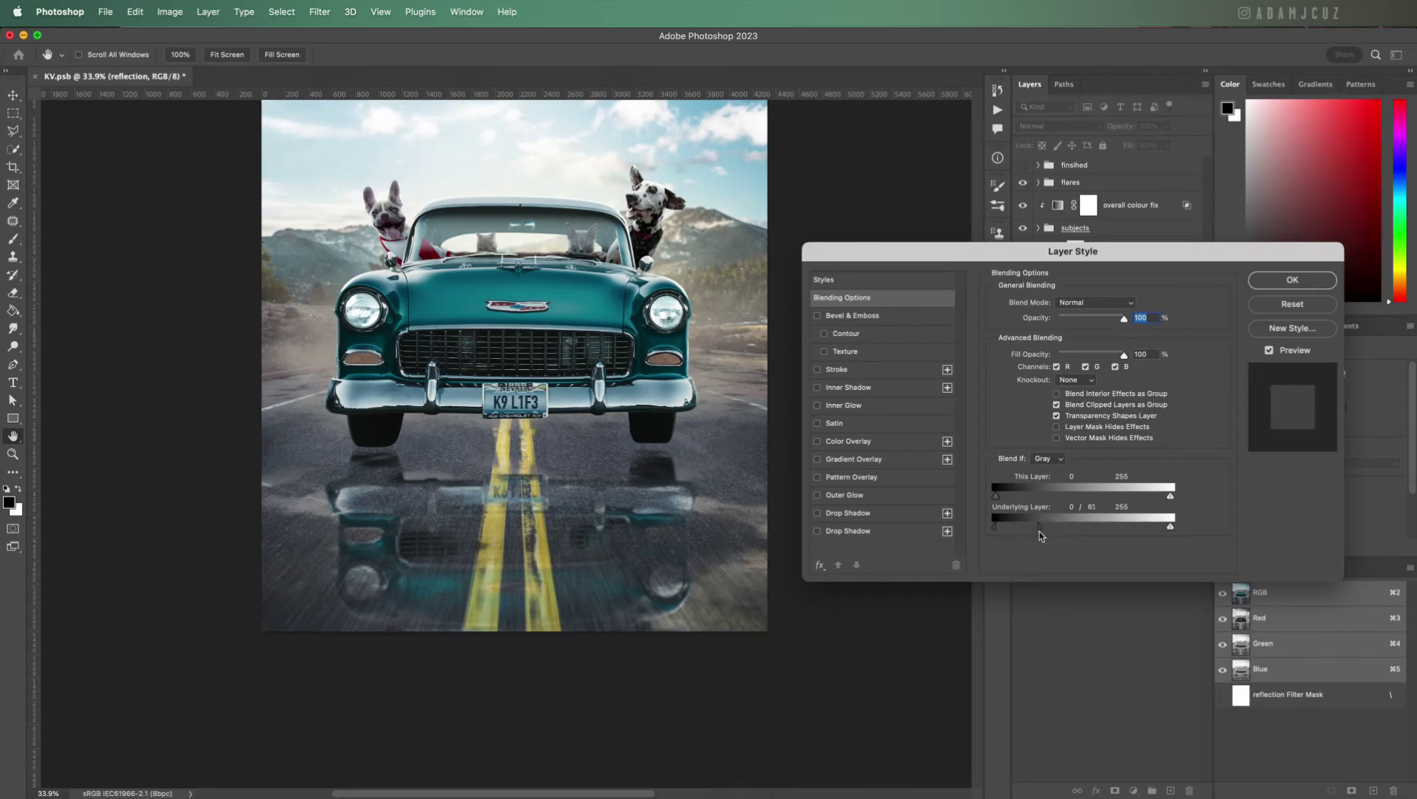
drag(1170, 527, 1137, 539)
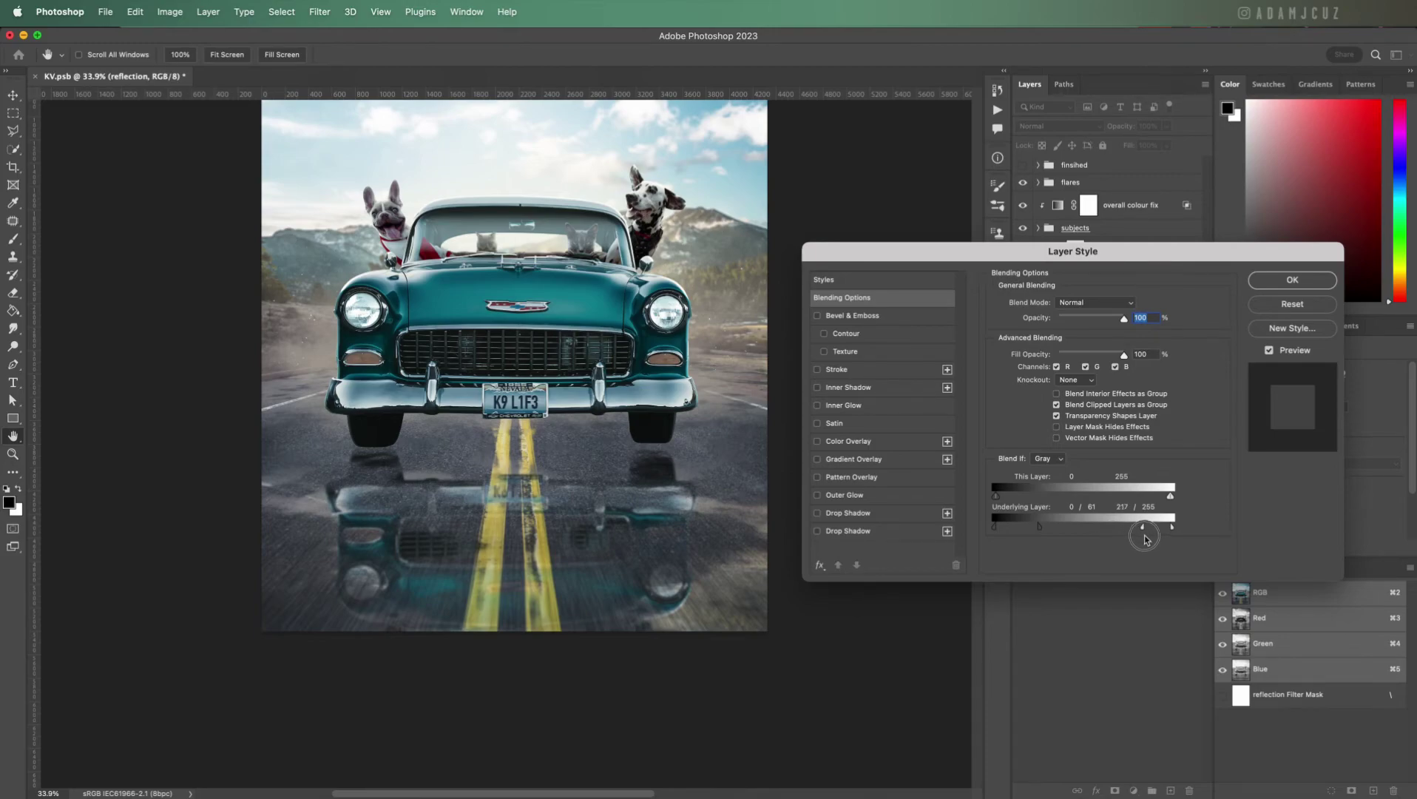
click(1292, 278)
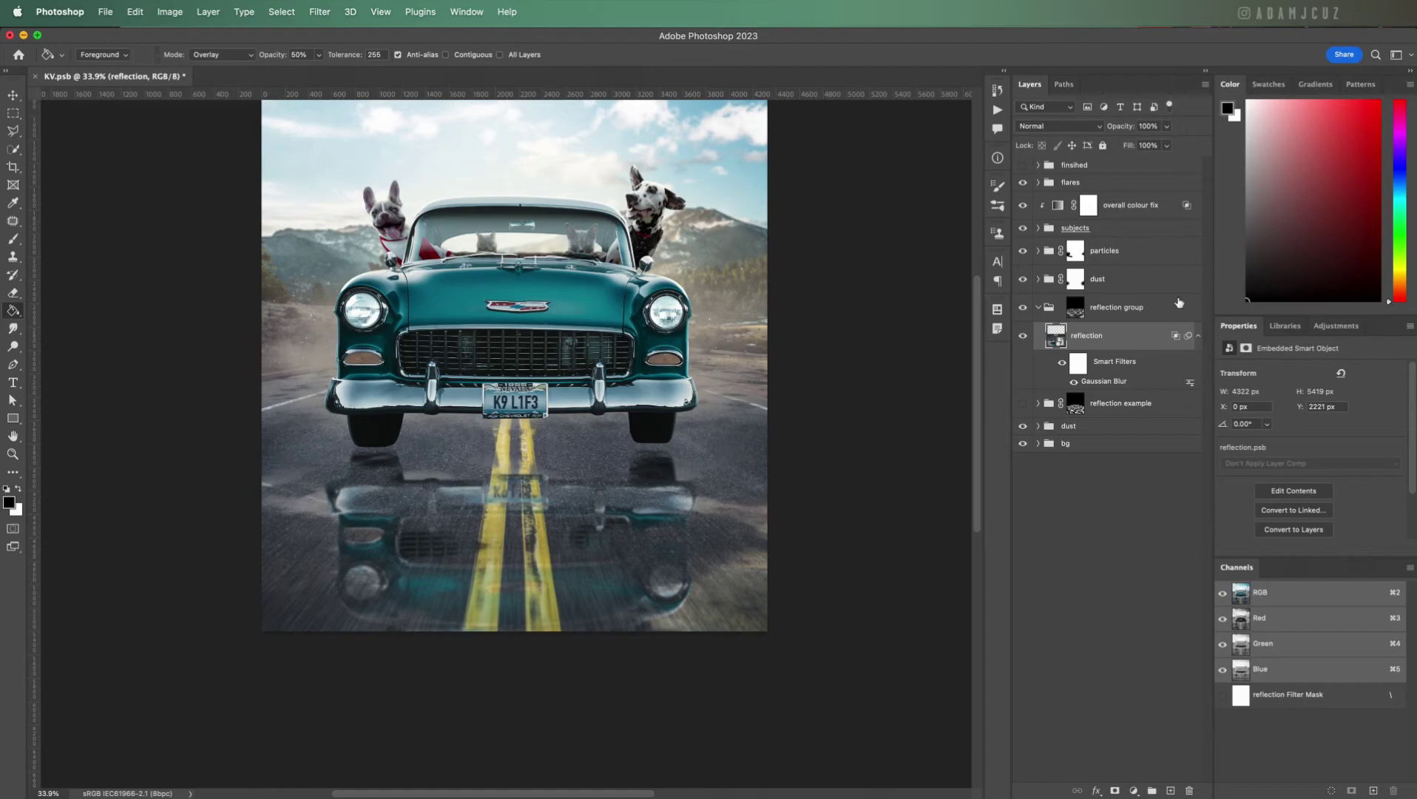
Step: Clip a Curves adjustment to the reflection, lowering its white output from 255 to 221
scroll(577, 457, up, 2)
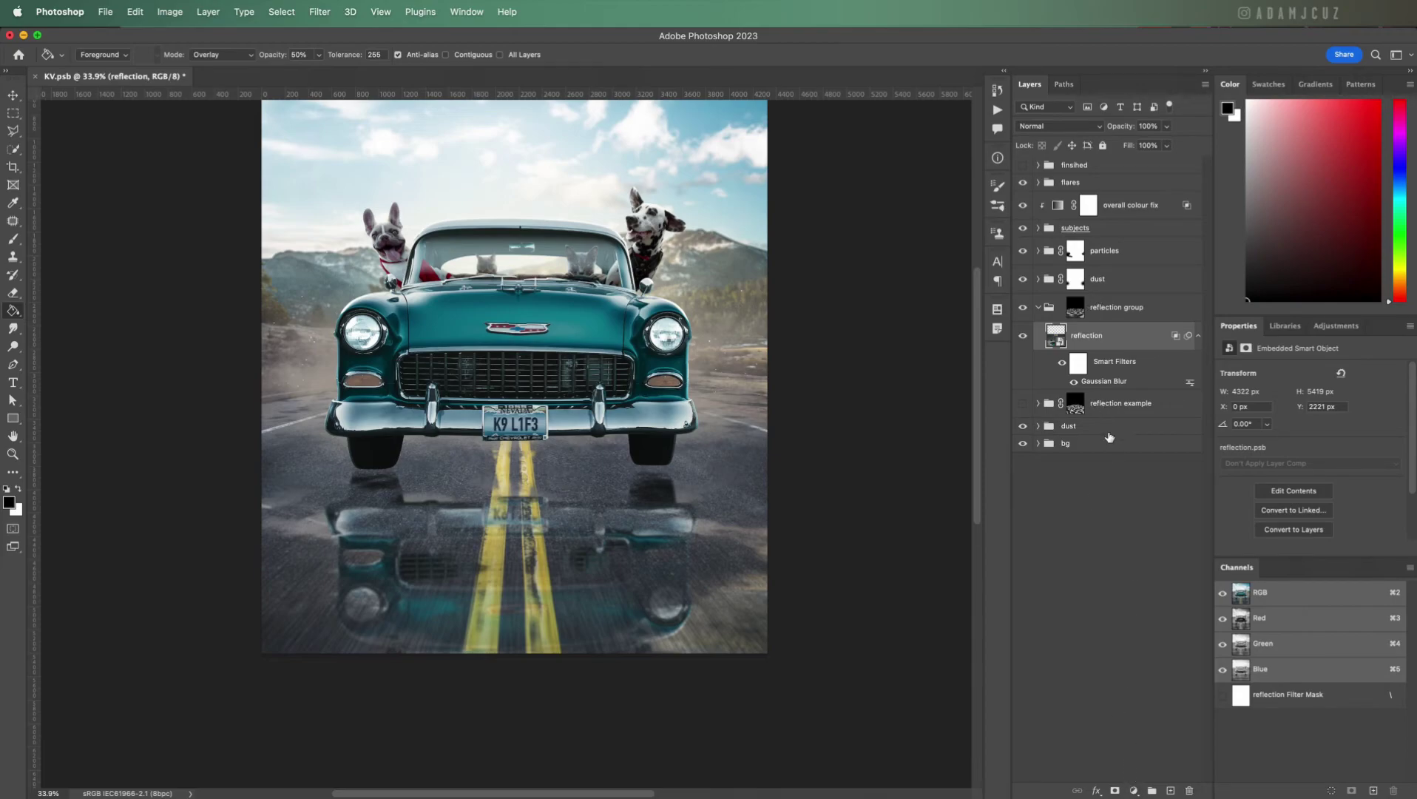
click(1134, 790)
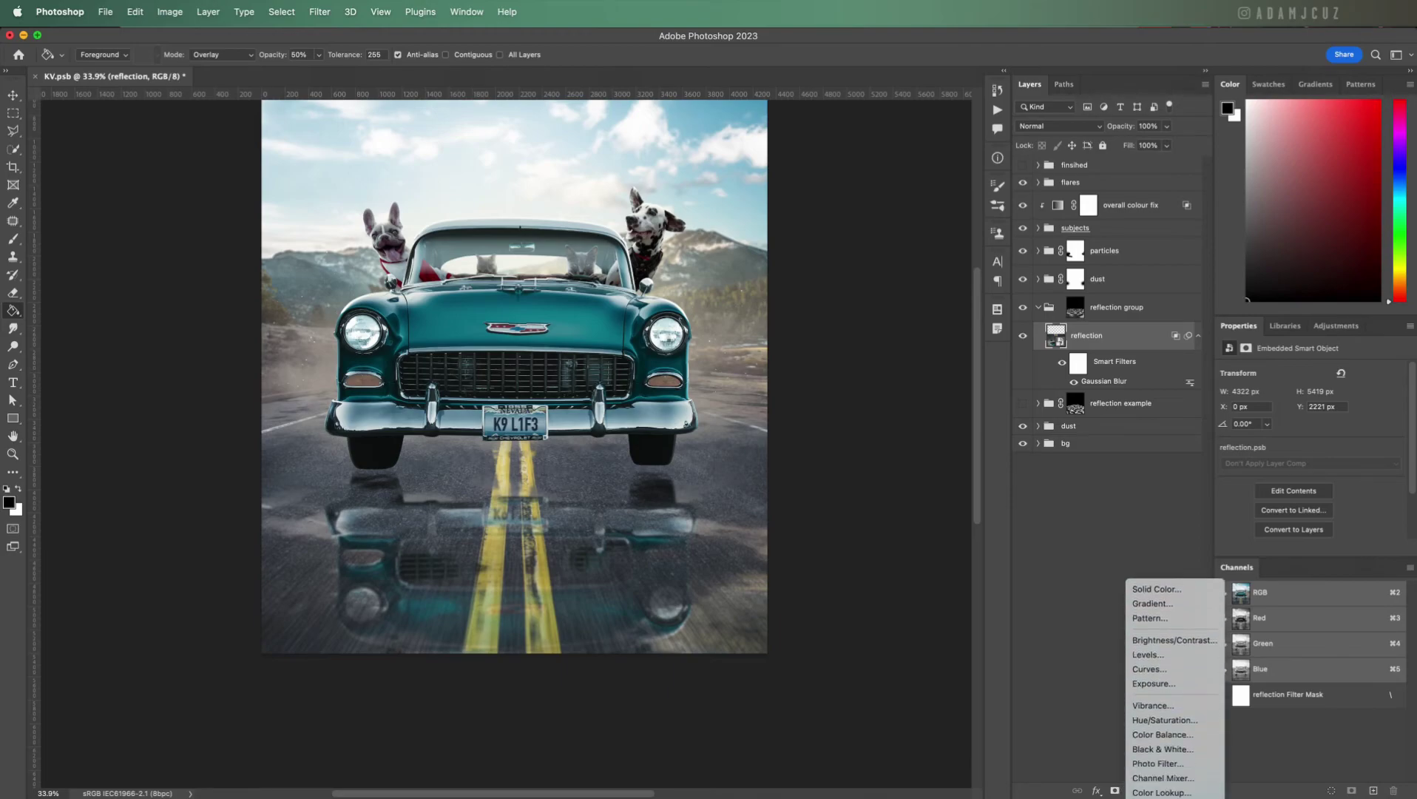
click(1166, 665)
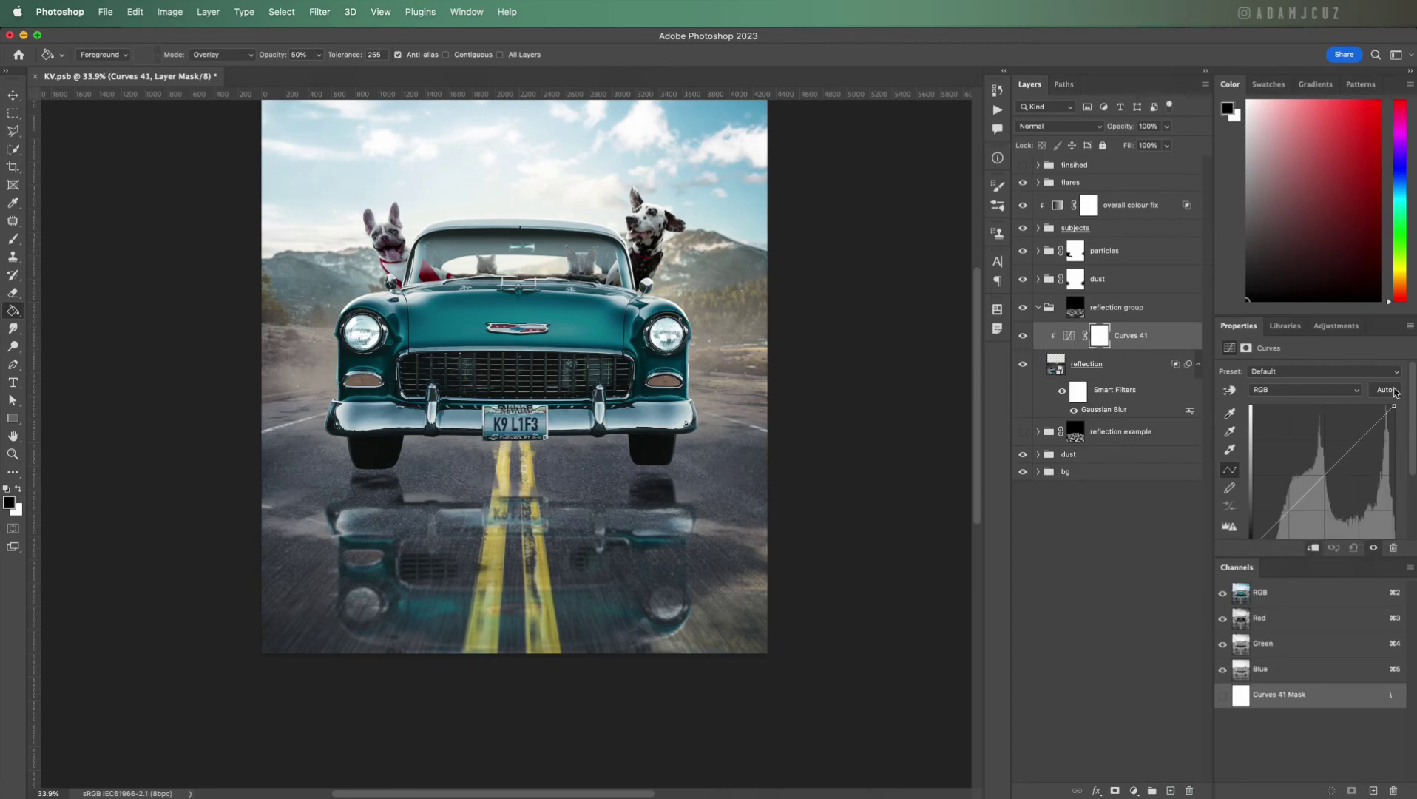
drag(1283, 558, 1286, 595)
drag(1393, 406, 1405, 426)
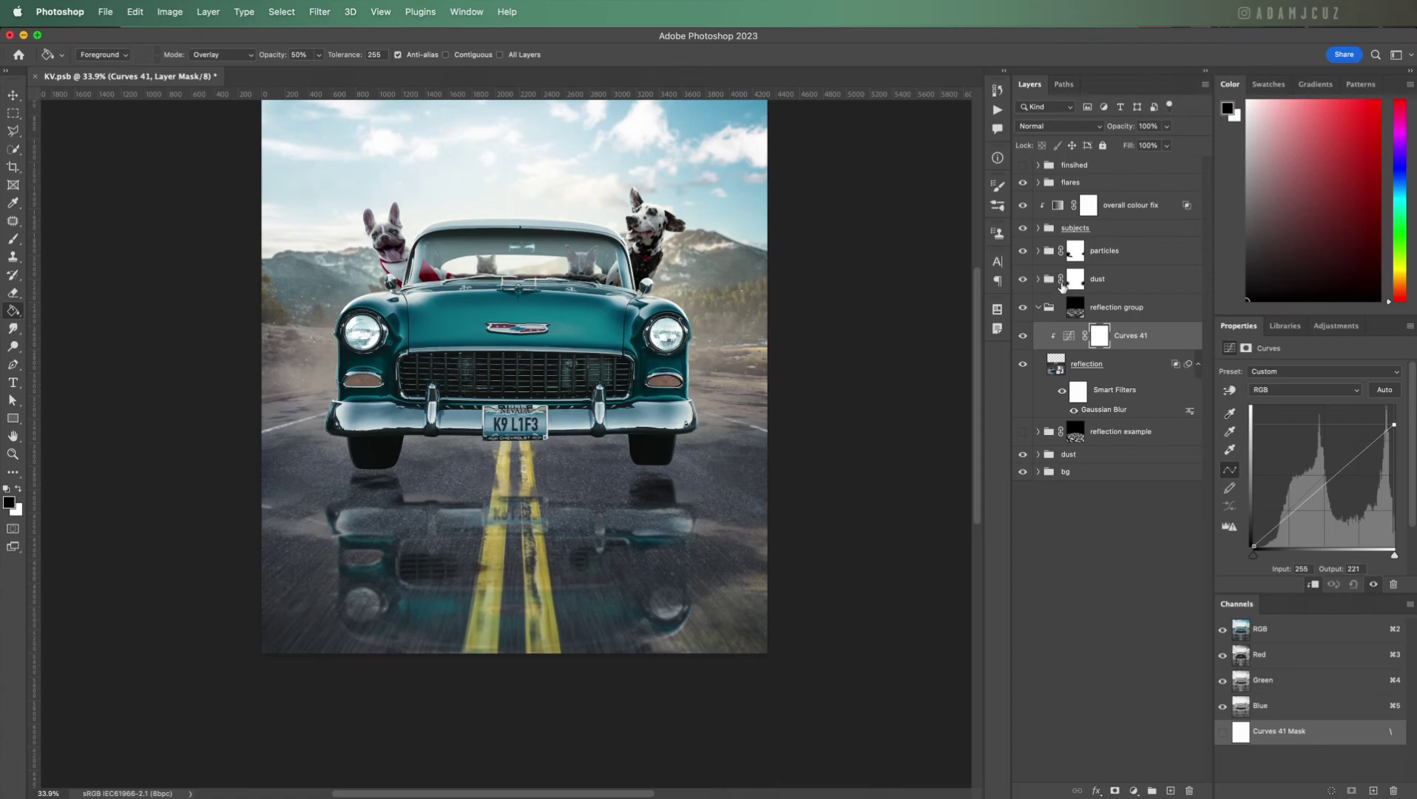
click(1035, 233)
Step: Make the car's shadow layer visible inside the subjects group
click(1038, 229)
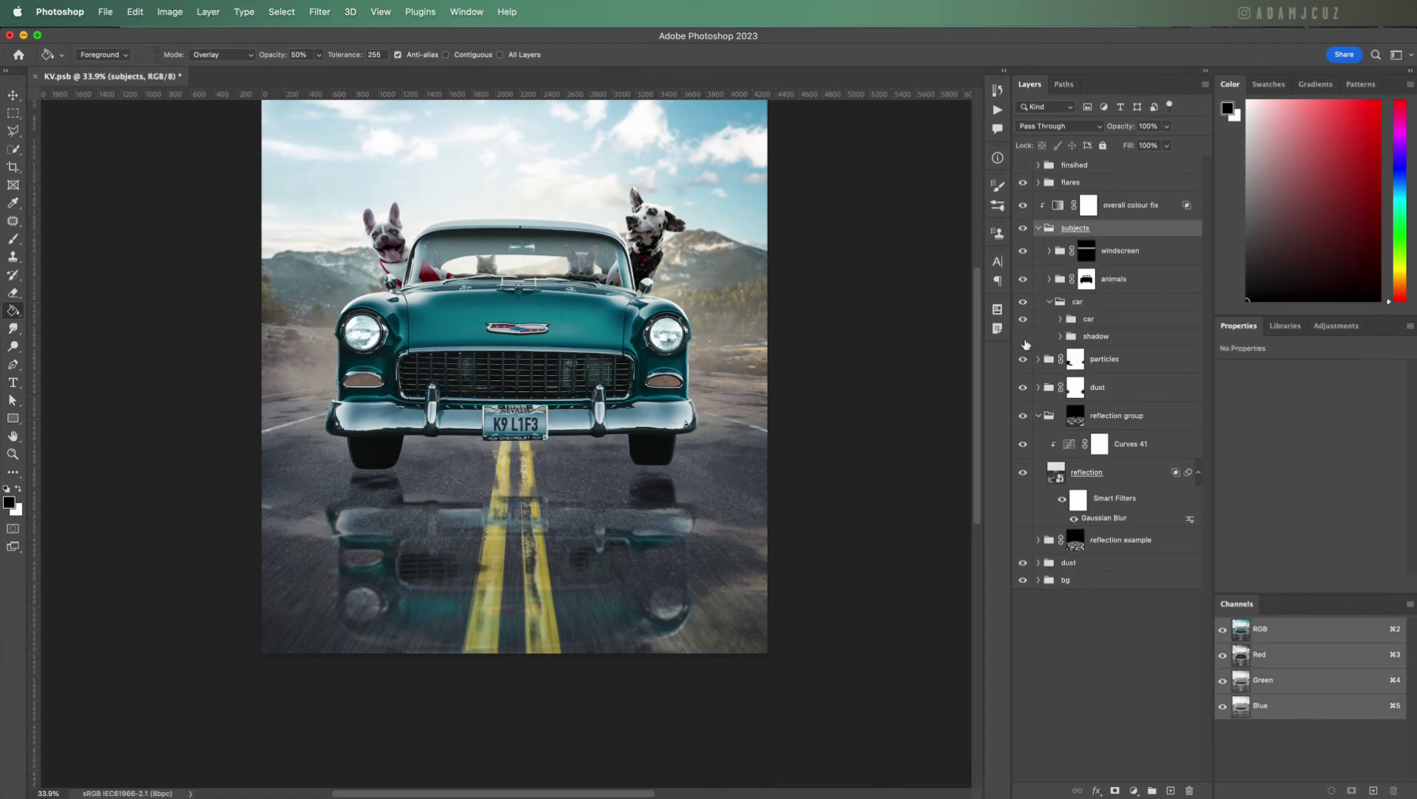
click(1023, 337)
click(1095, 336)
key(v)
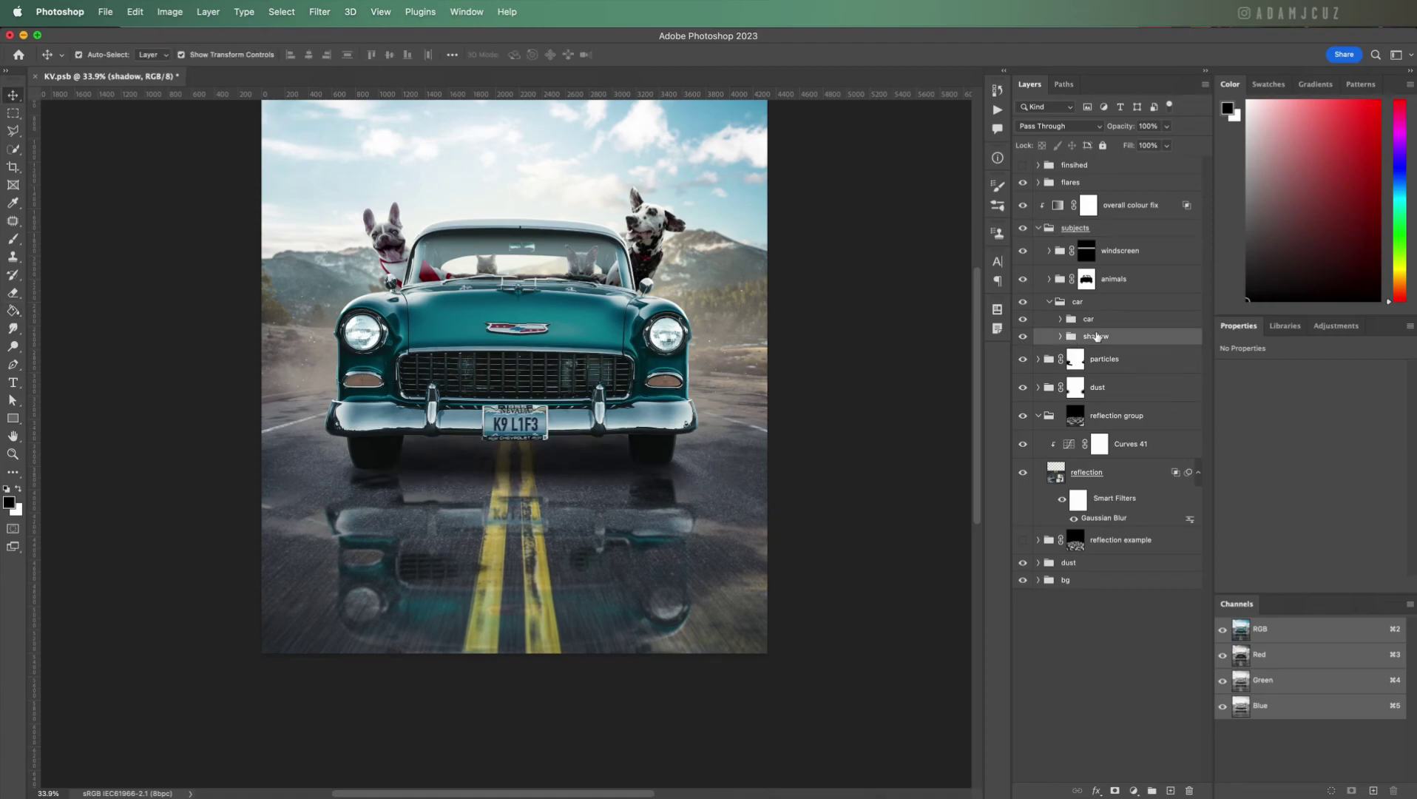
click(1037, 229)
Step: Paint on the reflection group's mask around the car's front, using a brush of about 104
scroll(731, 429, up, 1)
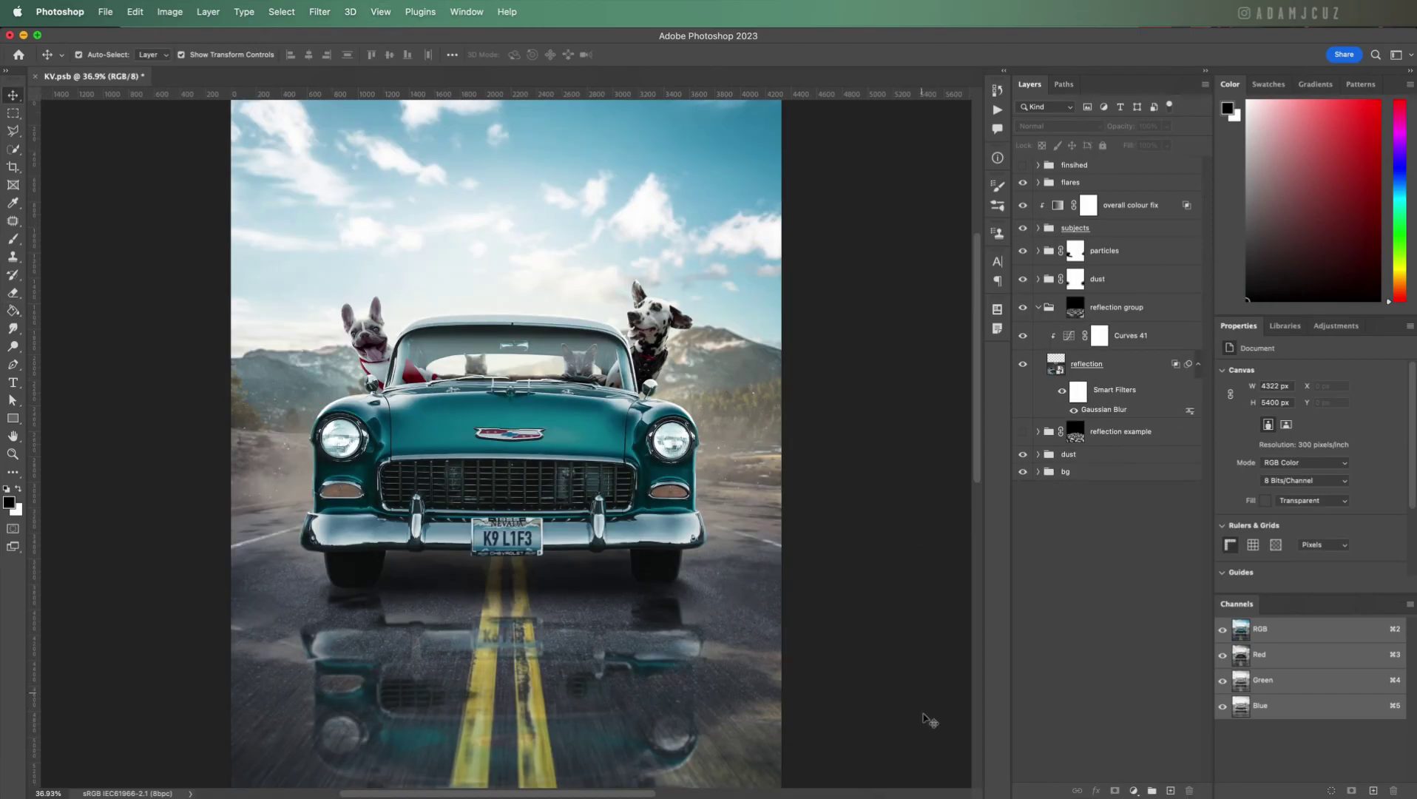
scroll(751, 508, up, 5)
scroll(751, 508, left, 2)
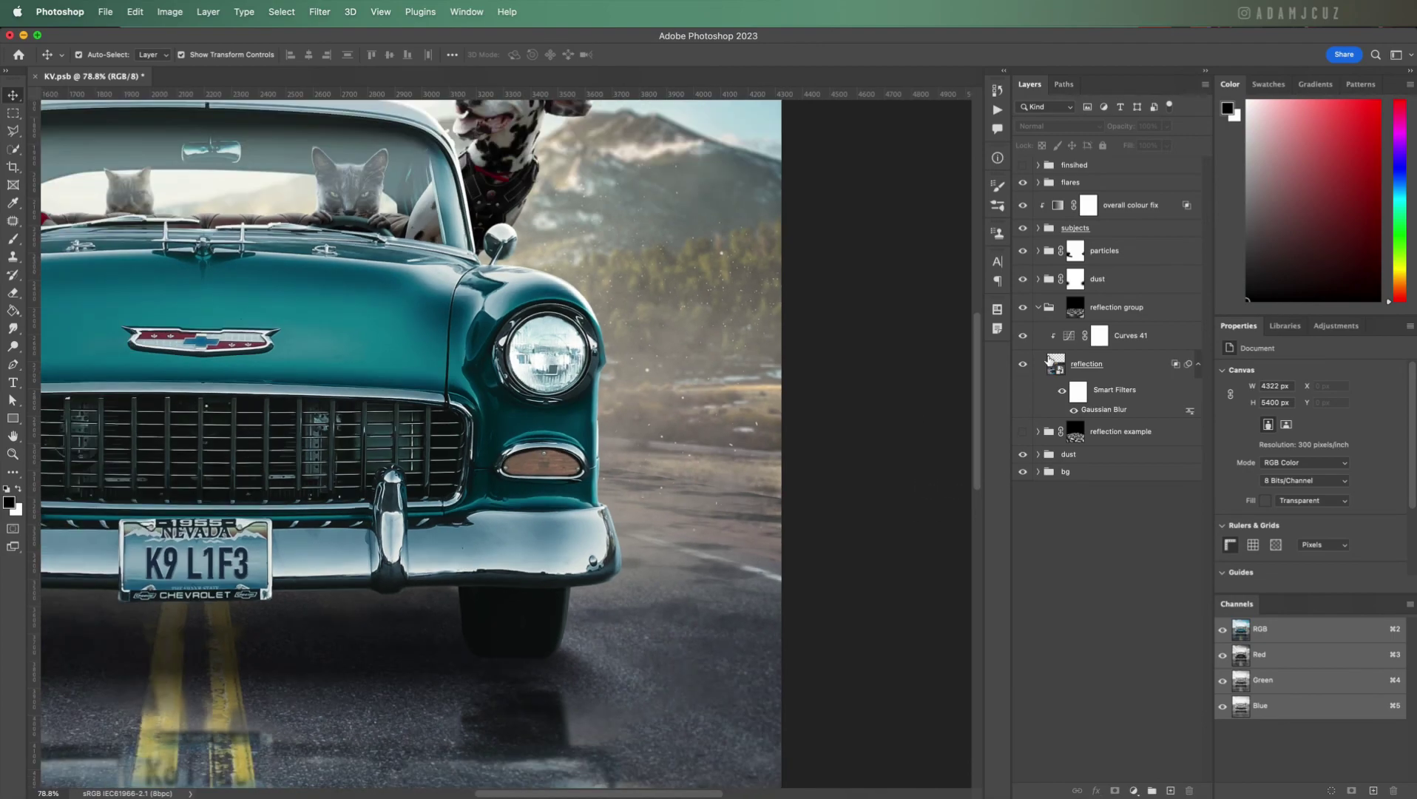
click(690, 521)
key(b)
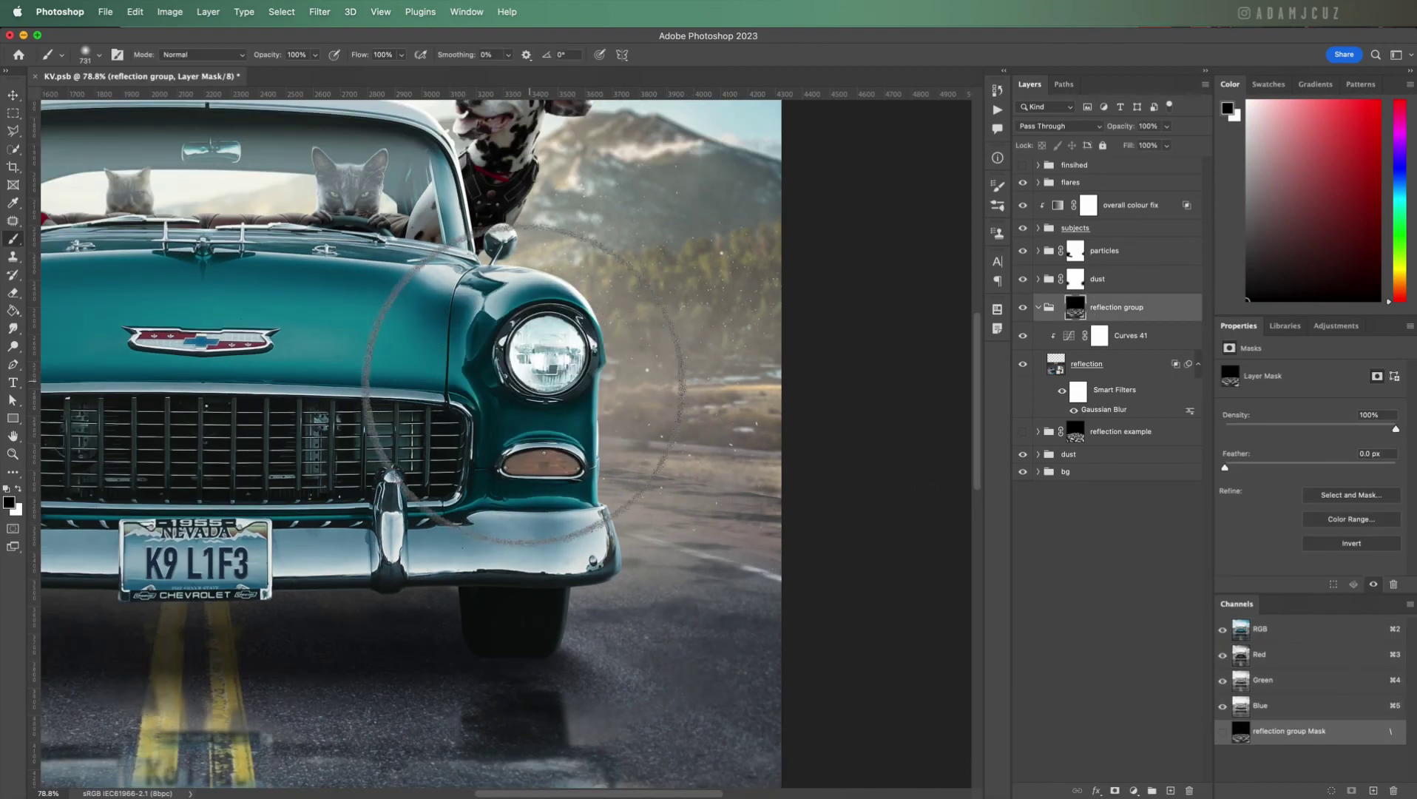
drag(660, 494, 628, 494)
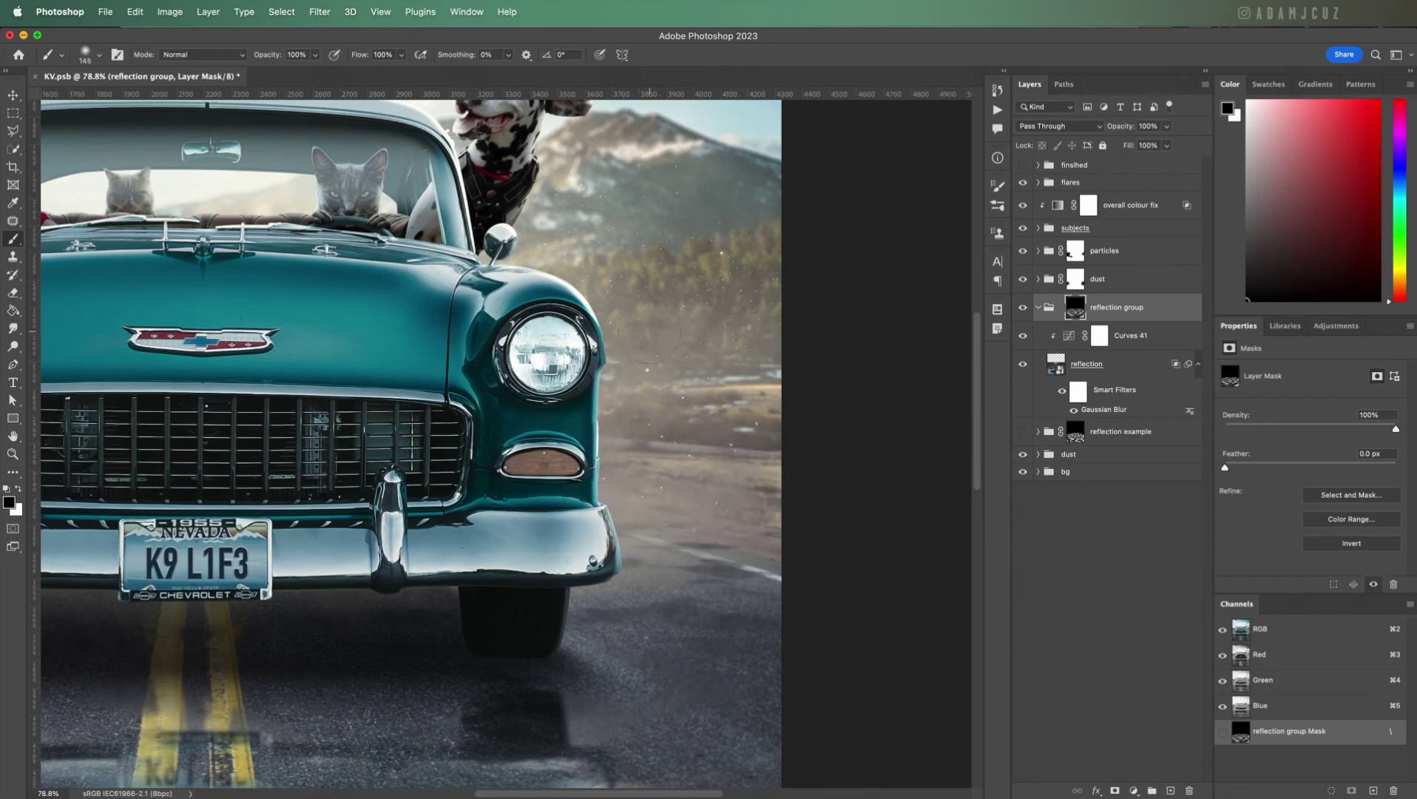
drag(615, 475, 625, 474)
scroll(806, 531, down, 3)
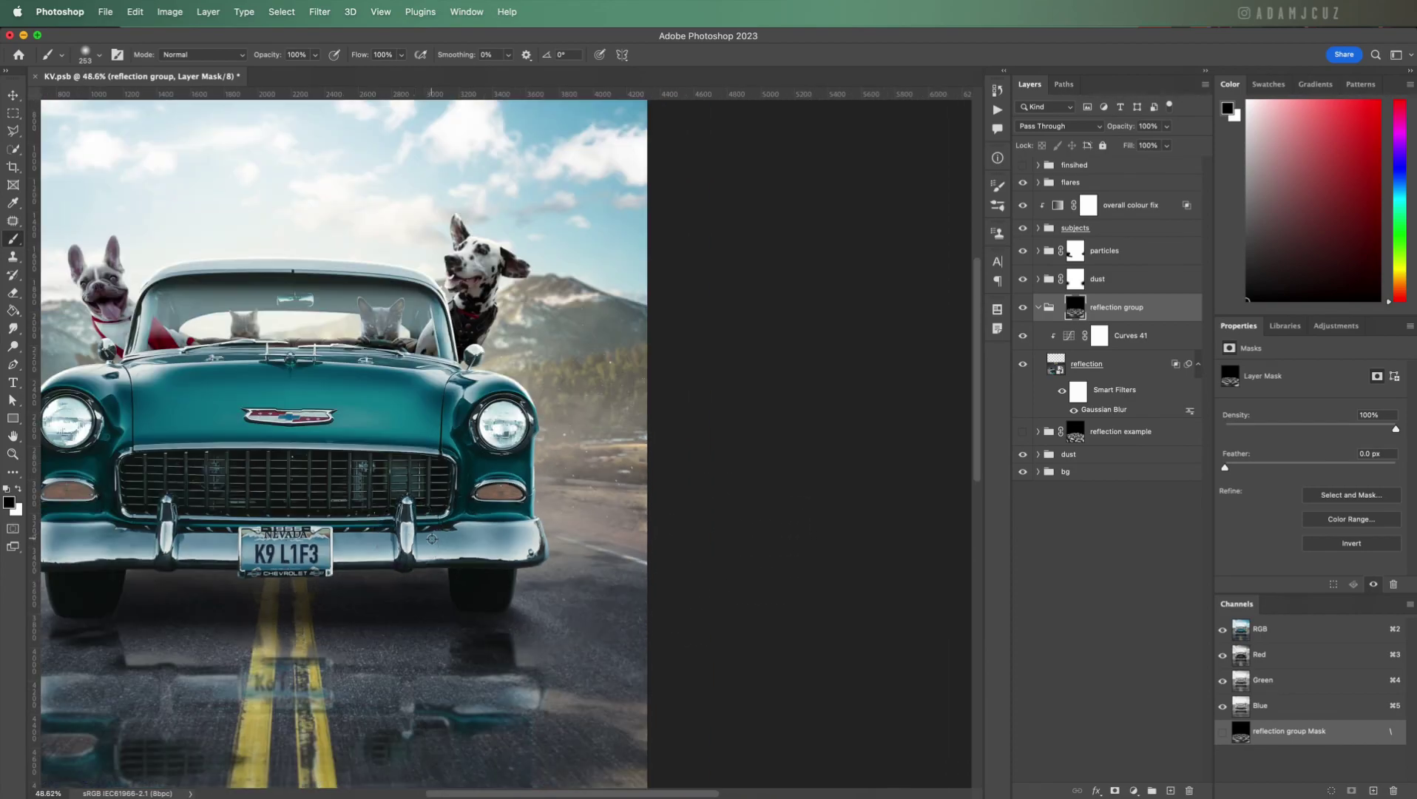
scroll(262, 501, up, 5)
mouse_move(484, 509)
mouse_down()
mouse_move(394, 511)
mouse_move(425, 502)
mouse_up()
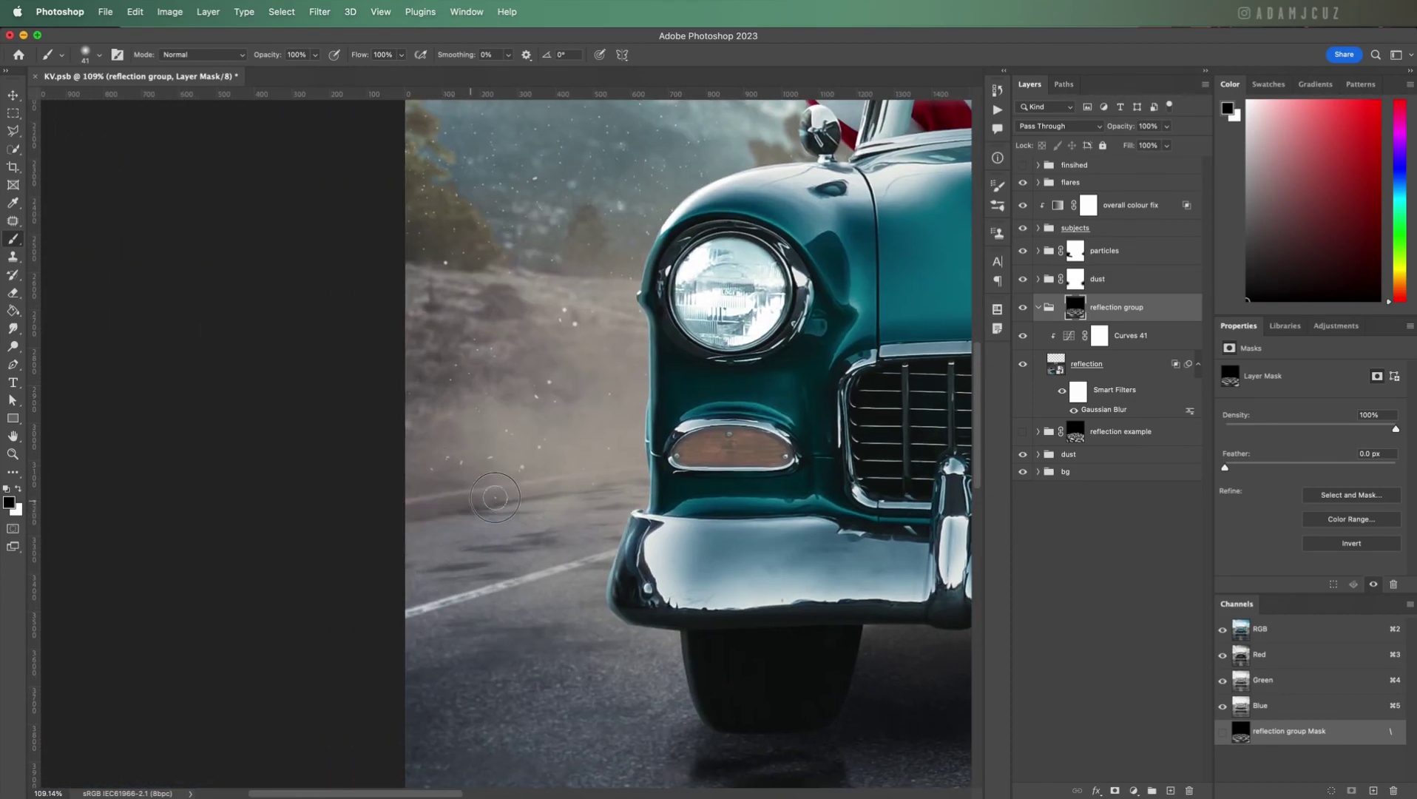
drag(534, 493, 643, 469)
key(super+0)
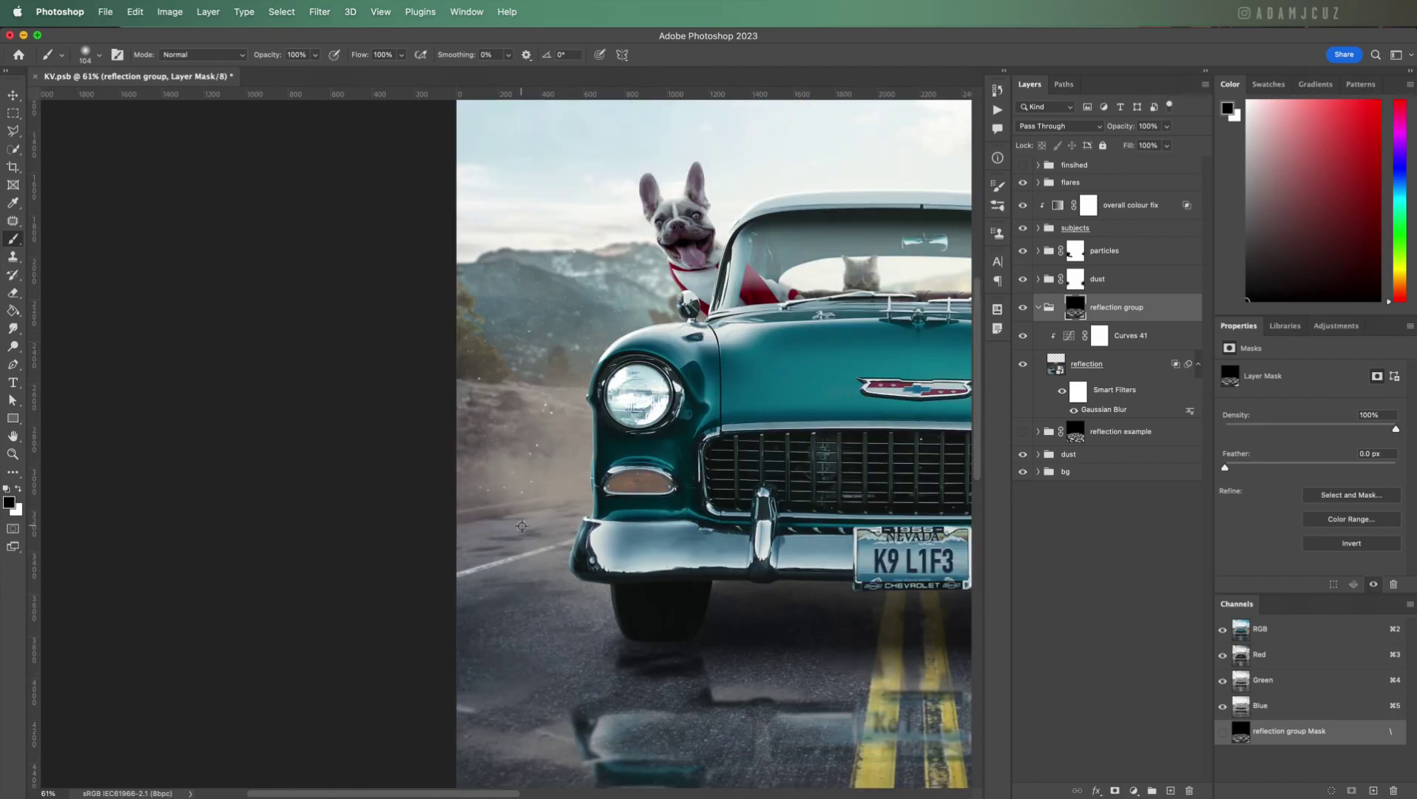